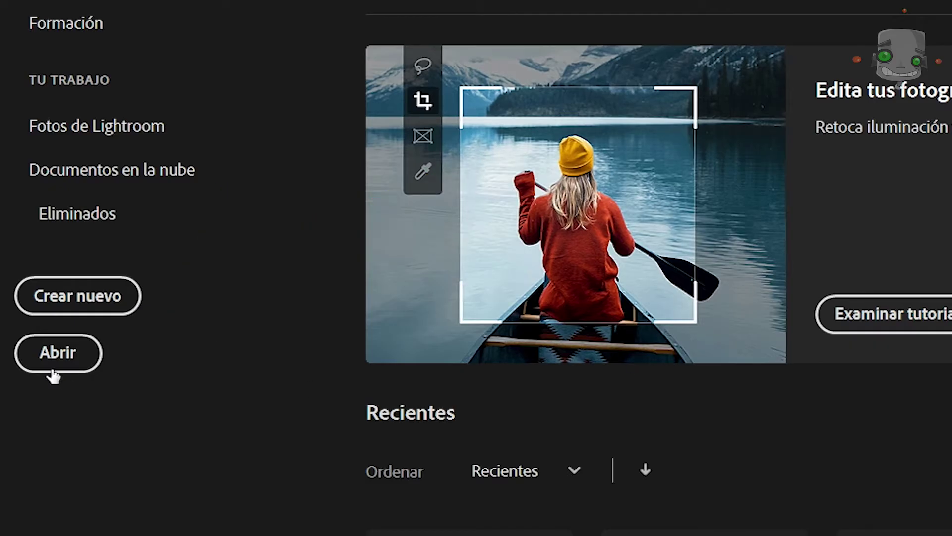
- Start a new document and look through the preset categories, ending on the Película y vídeo presets
click(101, 297)
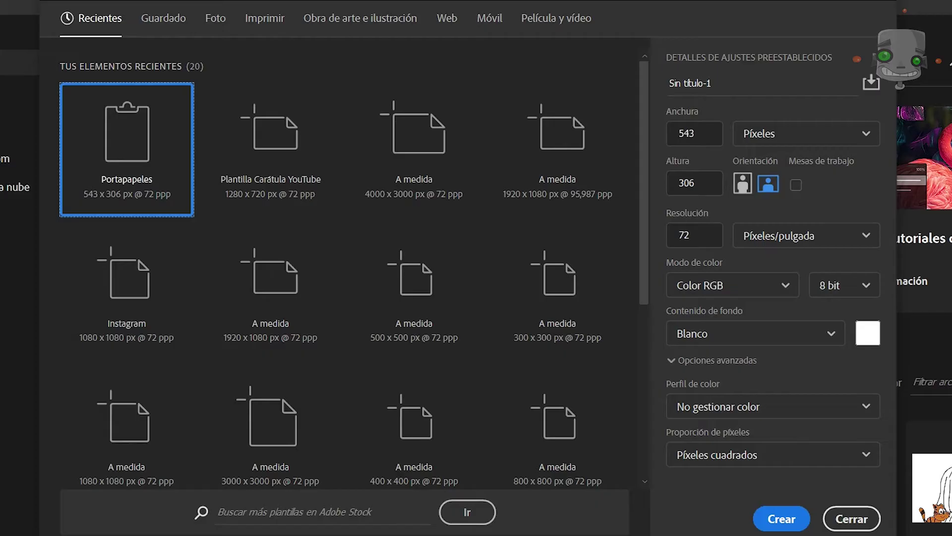
click(215, 18)
click(264, 17)
click(338, 27)
click(447, 20)
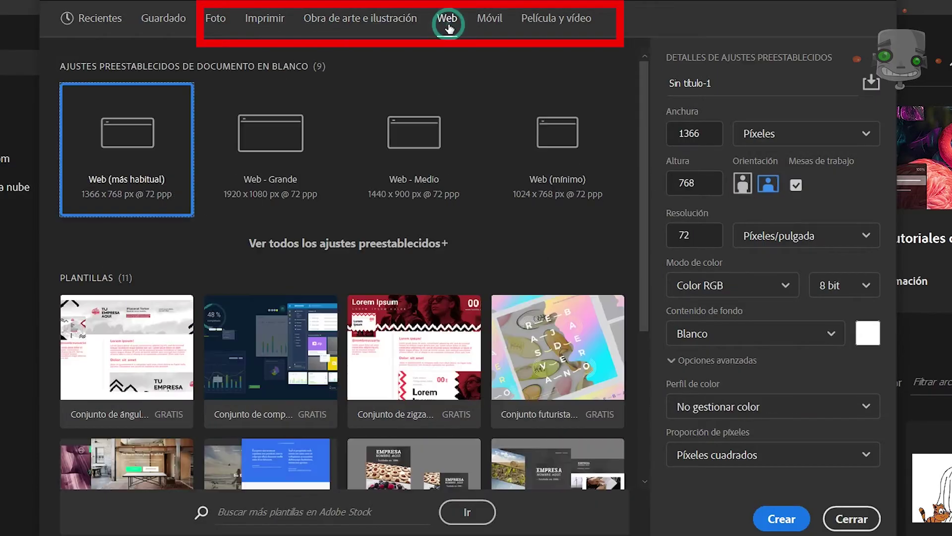
click(556, 18)
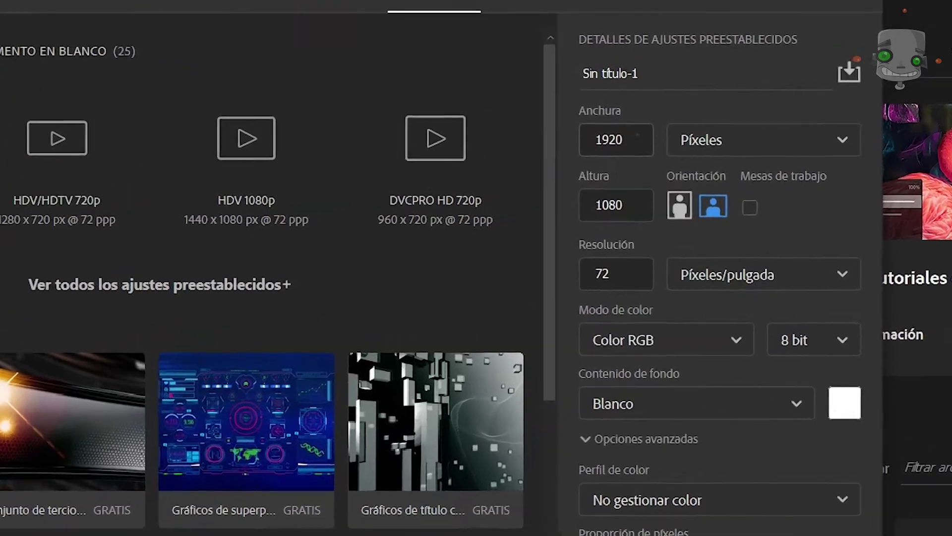
- Set the new document's width to 3840 pixels and its height to 800 pixels
double_click(700, 133)
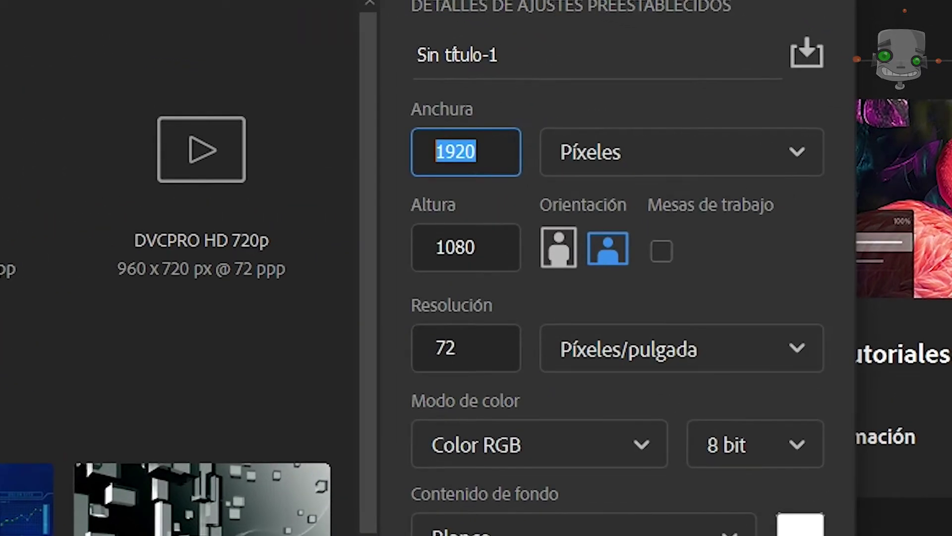
text(3840)
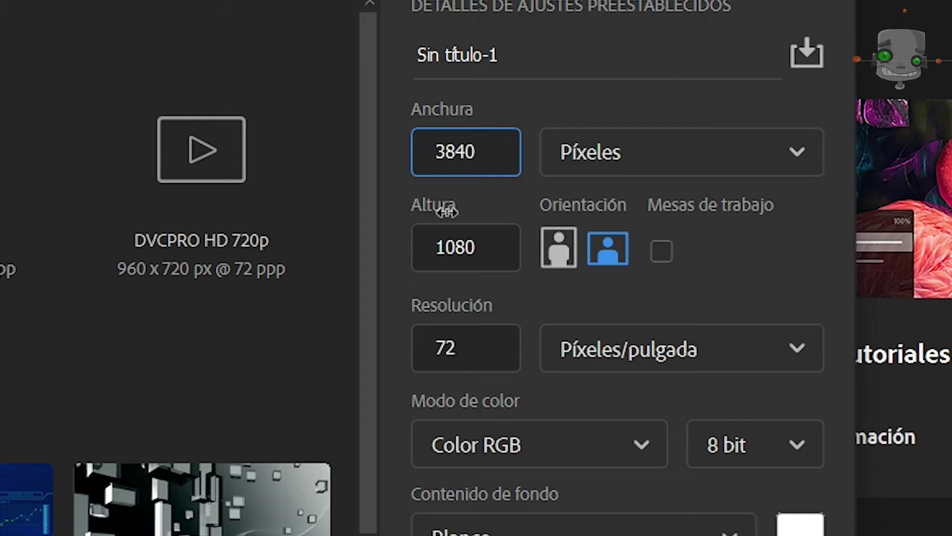
click(486, 247)
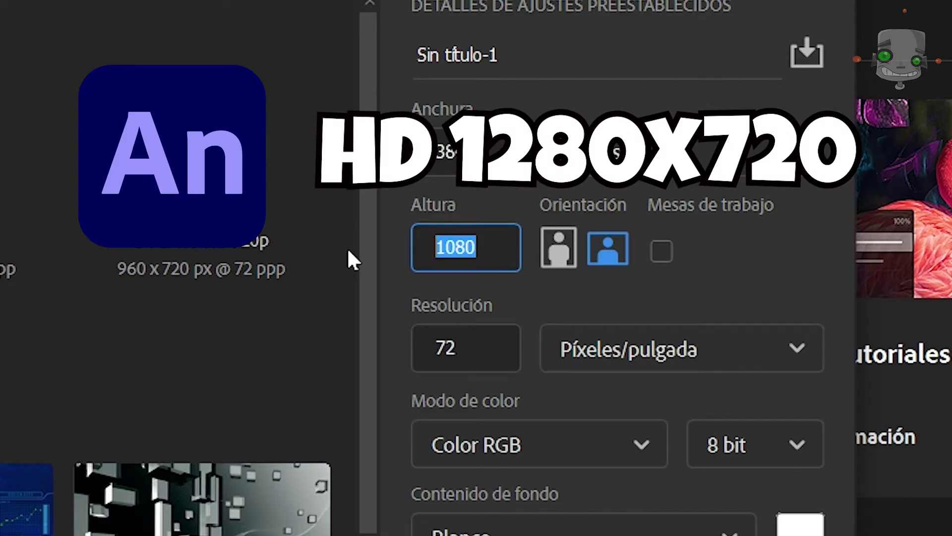
text(8)
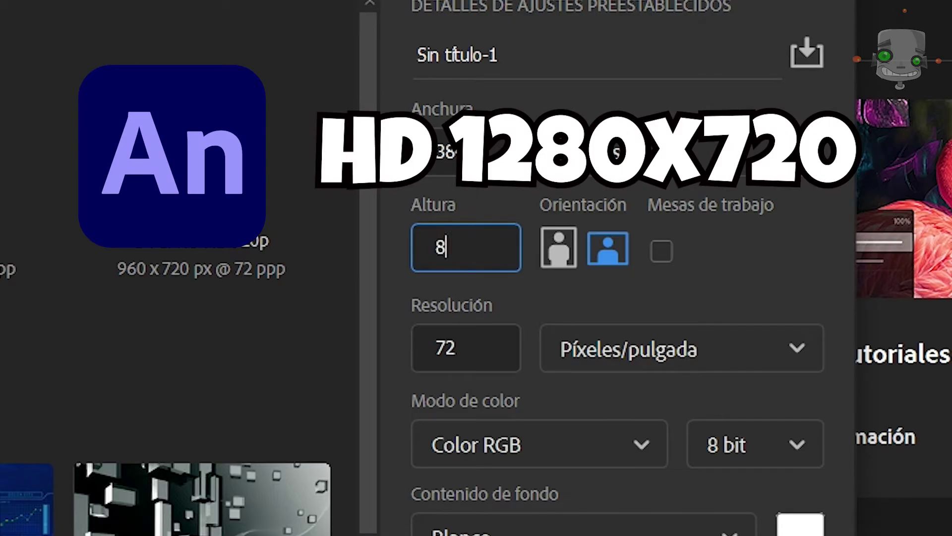
text(00)
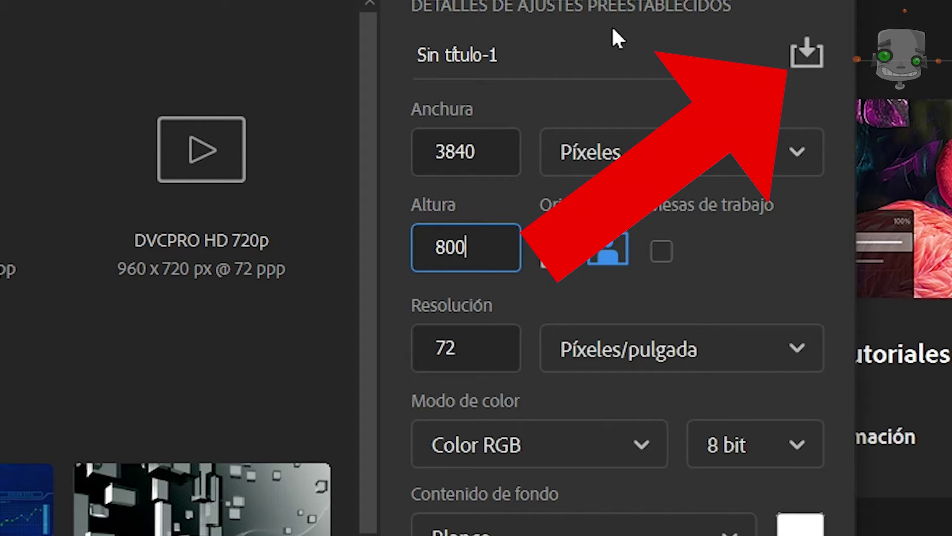
- Save the settings as the preset "Plantilla BG Horizontal" and create the document from it
click(807, 53)
text(Plantilla BG Horizontal)
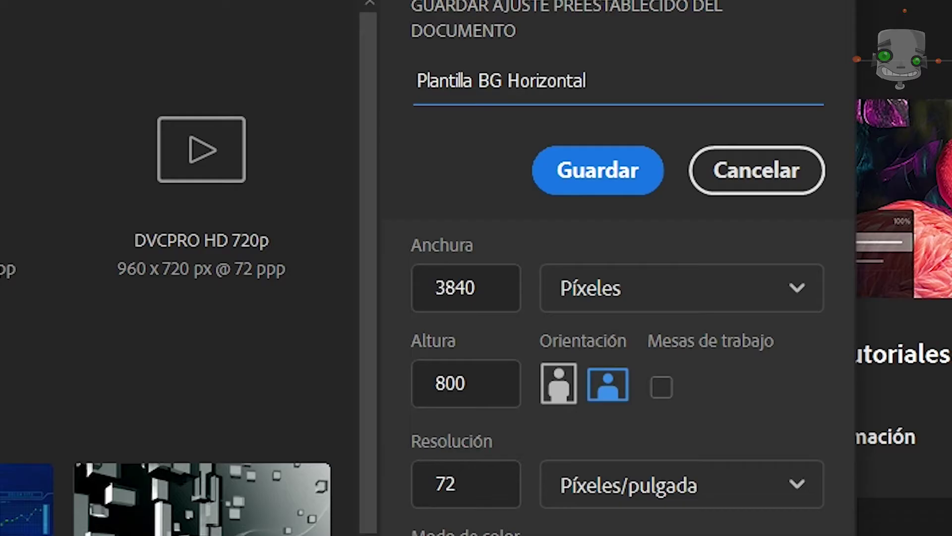
click(594, 170)
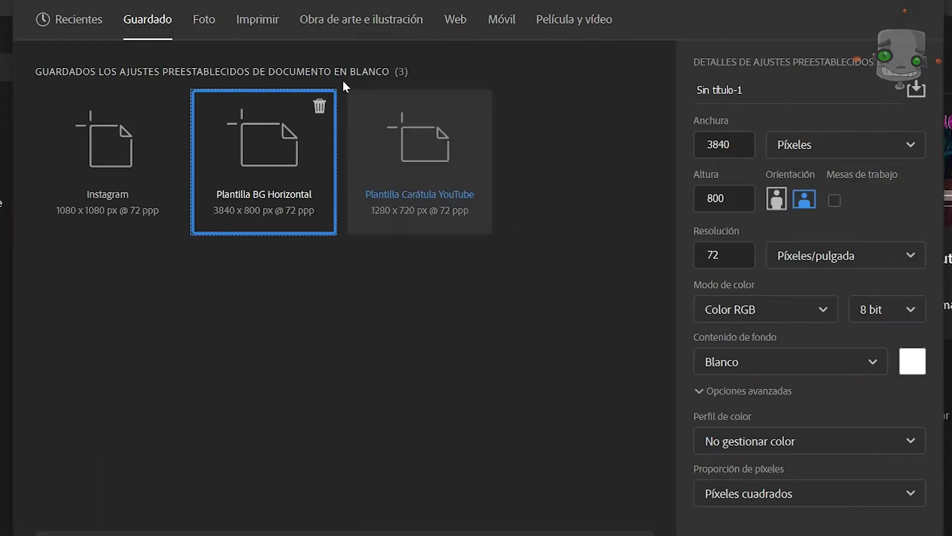
click(156, 27)
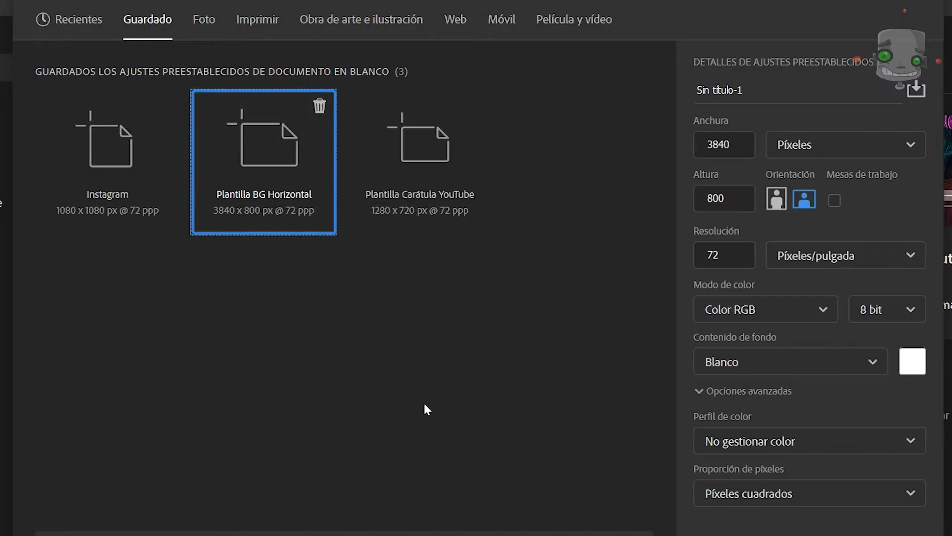
click(891, 534)
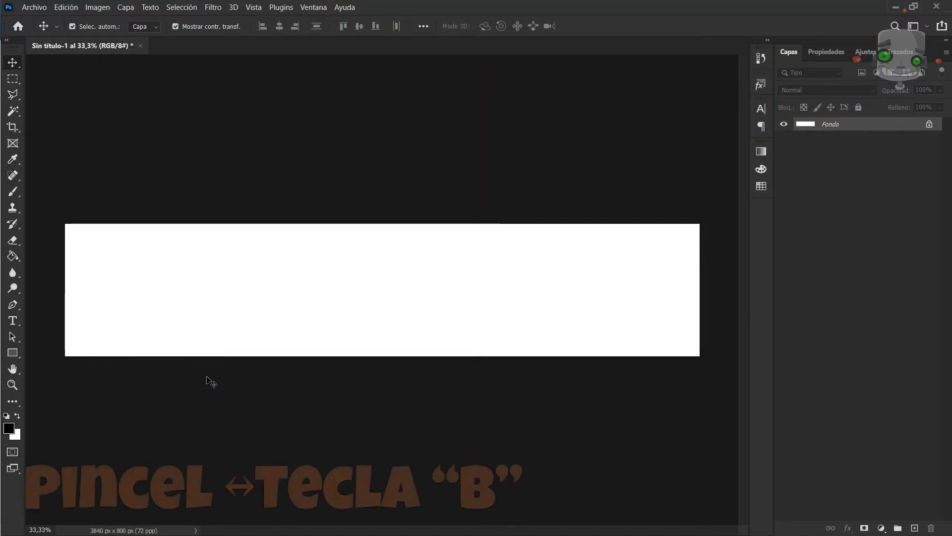
- Paint a black X of two crossing Brush strokes on the left half of the canvas
key(b)
drag(298, 259, 187, 302)
drag(216, 253, 283, 314)
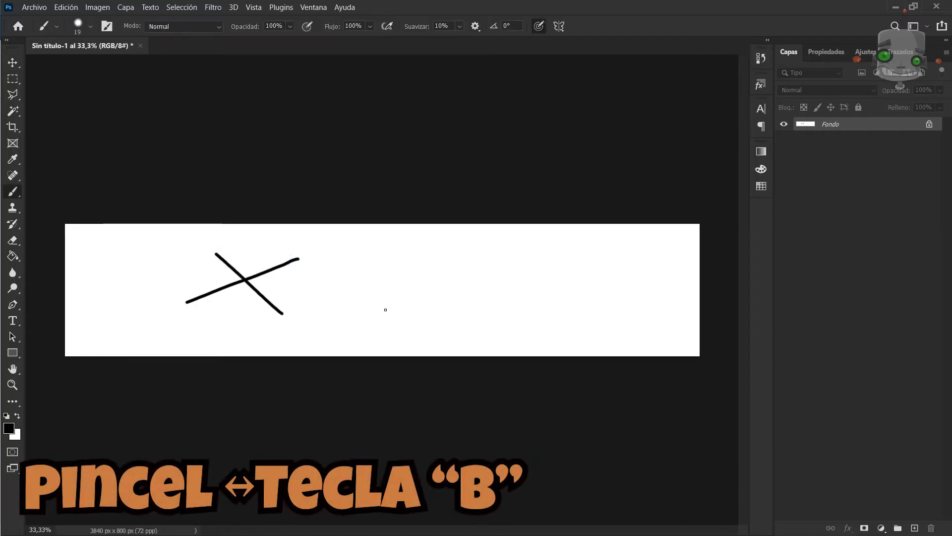
- Set the brush size to 18 px in the brush settings
click(91, 27)
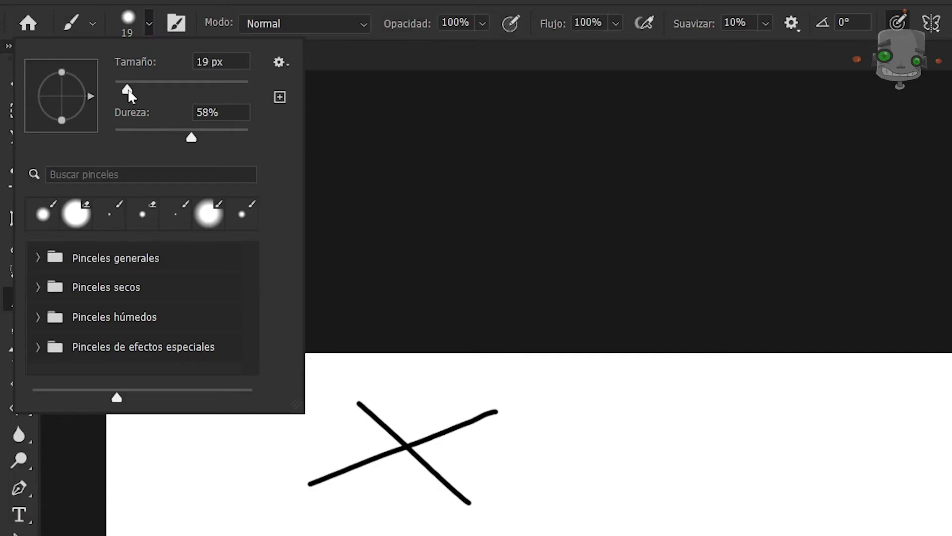
drag(128, 91, 126, 89)
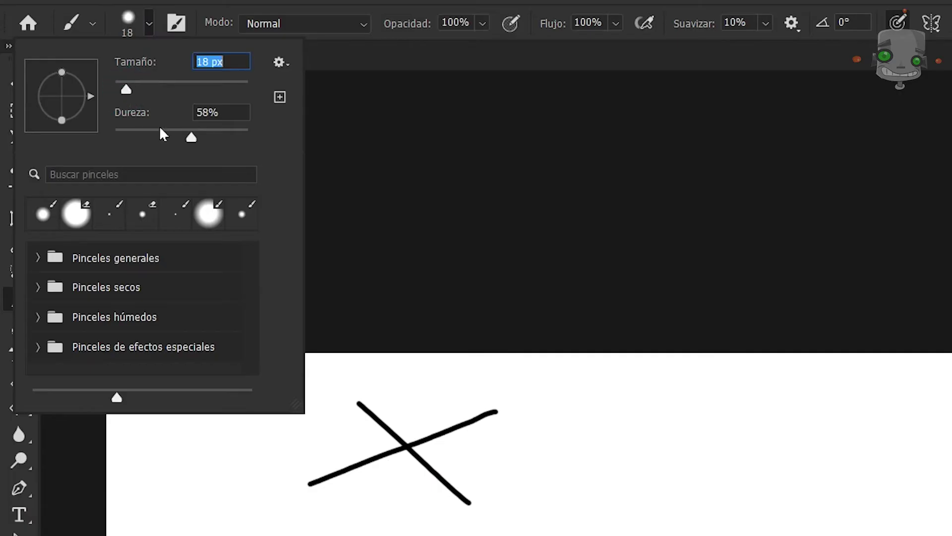
click(189, 139)
click(380, 64)
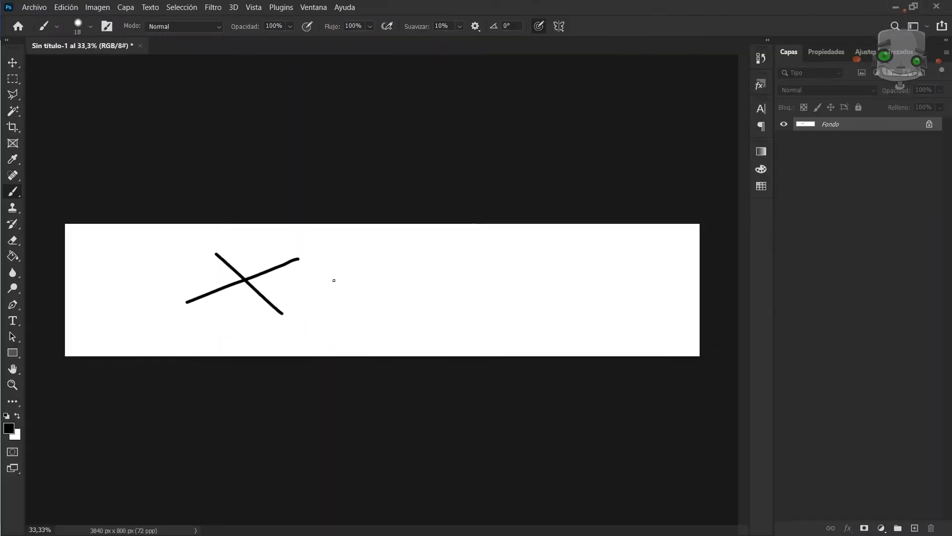
- Paint a diagonal stroke beside the X with the brush enlarged to 56 px, and erase all the strokes
mouse_move(353, 280)
mouse_down()
mouse_move(345, 279)
mouse_move(373, 281)
mouse_up()
mouse_move(302, 289)
mouse_down()
mouse_move(319, 456)
mouse_move(298, 268)
mouse_move(300, 308)
mouse_move(260, 320)
mouse_up()
drag(350, 248, 221, 306)
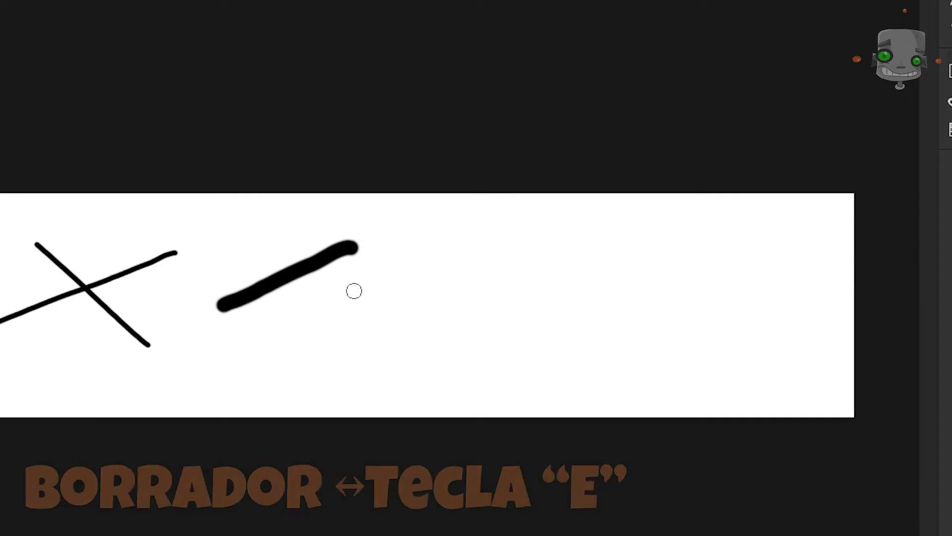
mouse_move(353, 269)
mouse_down()
mouse_move(347, 293)
mouse_move(394, 304)
mouse_move(32, 308)
mouse_move(59, 271)
mouse_up()
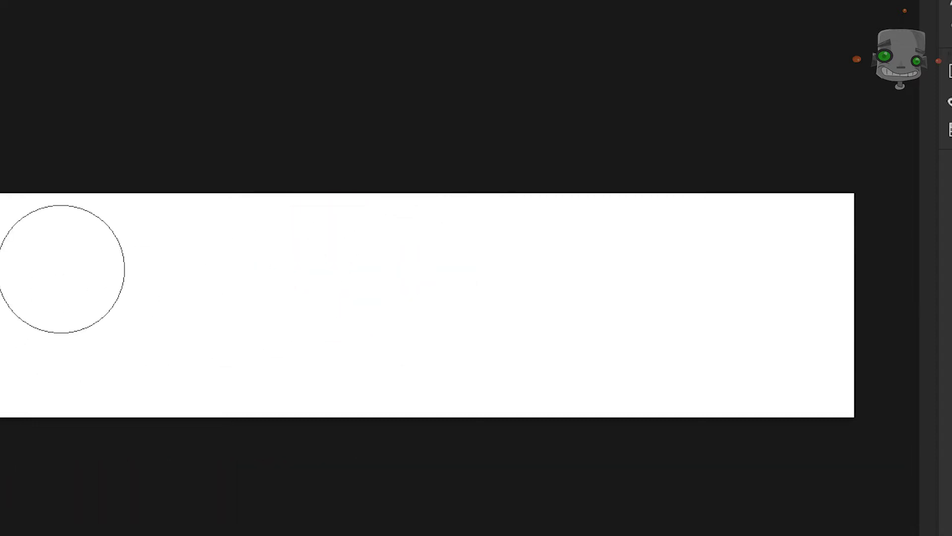
- Paint a closed four-sided outline filled with black using the Paint Bucket, and try repositioning it with the Move tool
key(b)
drag(230, 233, 229, 237)
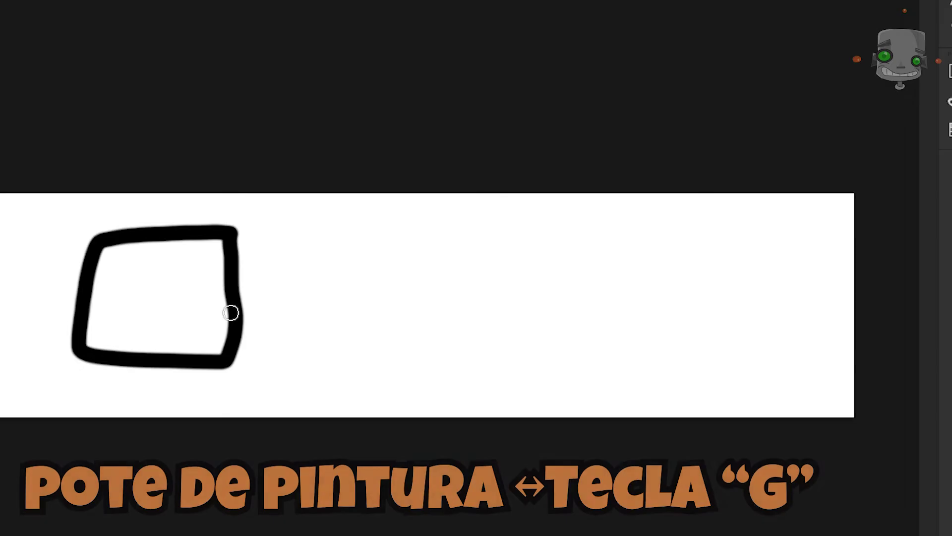
key(g)
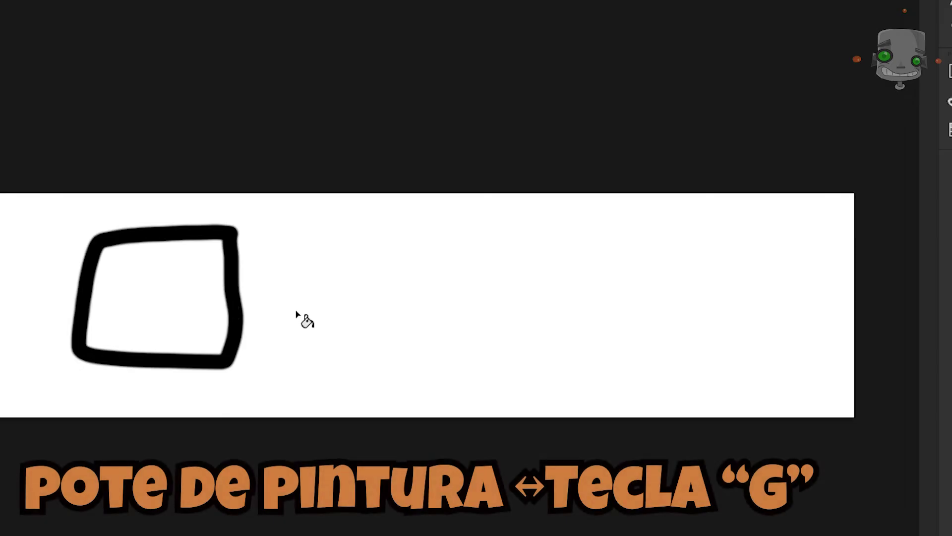
click(204, 308)
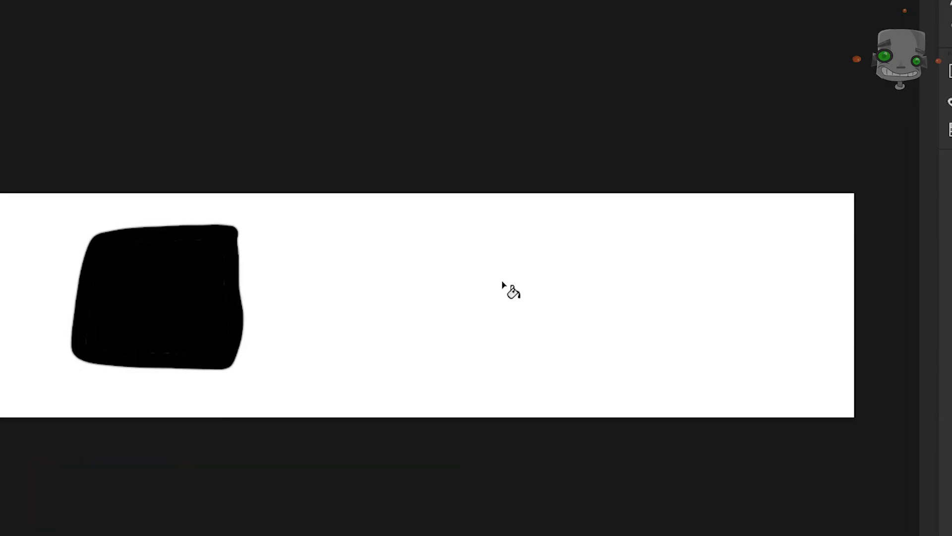
key(v)
drag(199, 286, 162, 301)
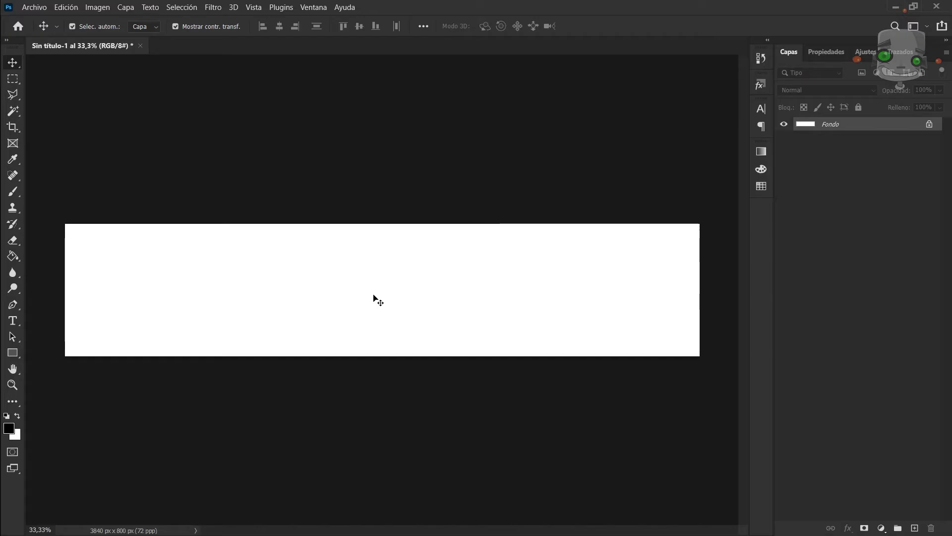
- Paint four test Brush strokes across the canvas and undo them all
key(b)
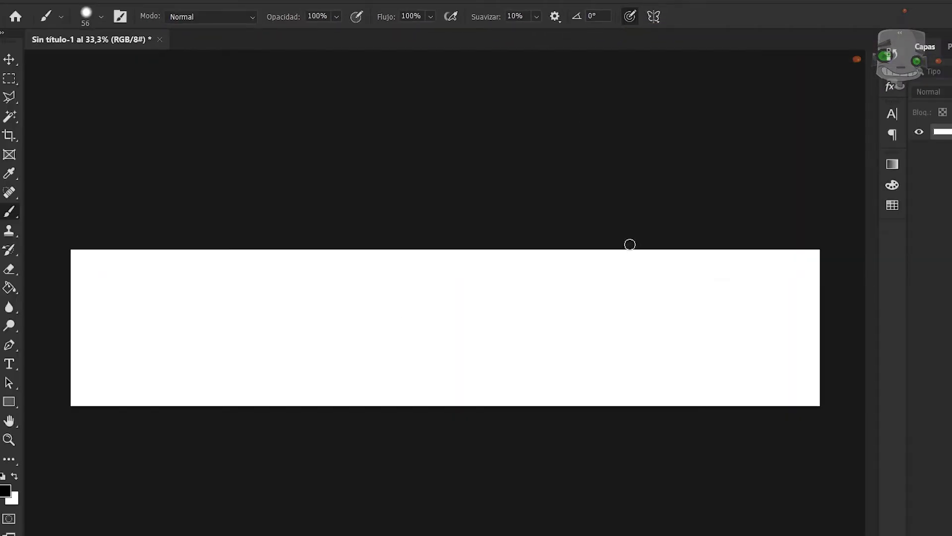
drag(383, 307, 265, 362)
mouse_move(338, 372)
mouse_down()
mouse_move(485, 330)
mouse_move(566, 321)
mouse_up()
mouse_move(457, 369)
mouse_down()
mouse_move(527, 369)
mouse_move(589, 352)
mouse_move(624, 329)
mouse_up()
mouse_move(658, 292)
mouse_down()
mouse_move(661, 331)
mouse_move(592, 395)
mouse_up()
key(ctrl+z)
key(ctrl+z)
key(ctrl+z)
key(ctrl+z)
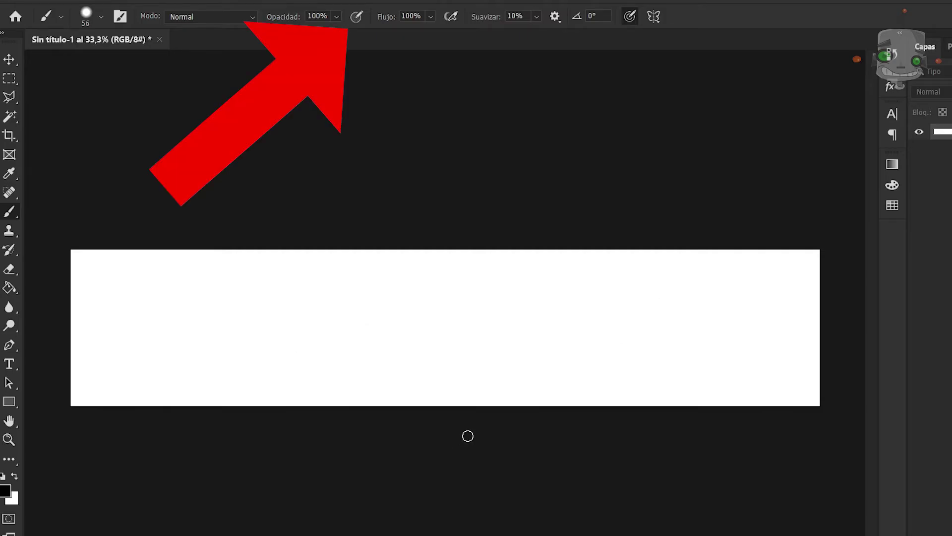
- Turn on pen pressure for brush opacity, and test it with two strokes that are undone
click(357, 17)
mouse_move(292, 281)
mouse_down()
mouse_move(328, 327)
mouse_move(518, 340)
mouse_up()
drag(366, 278, 663, 357)
key(ctrl+z)
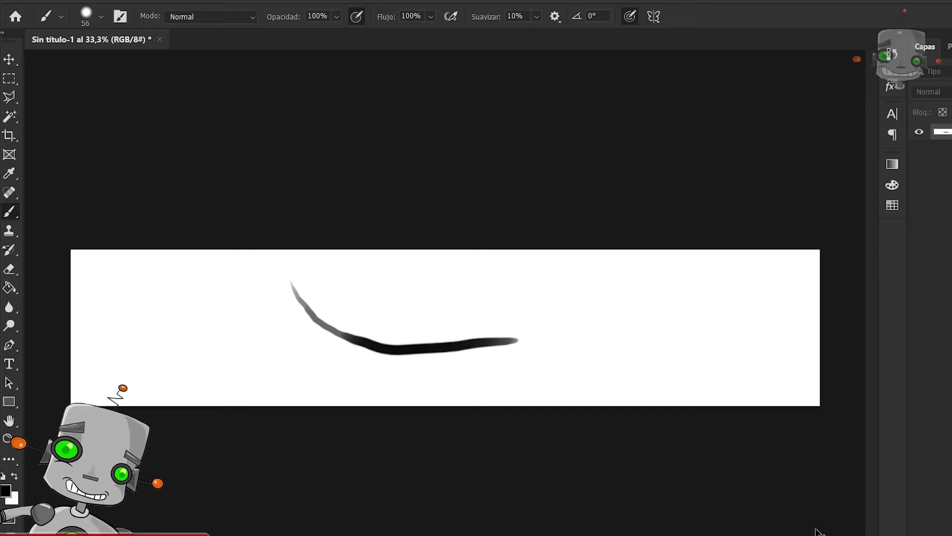
key(ctrl+z)
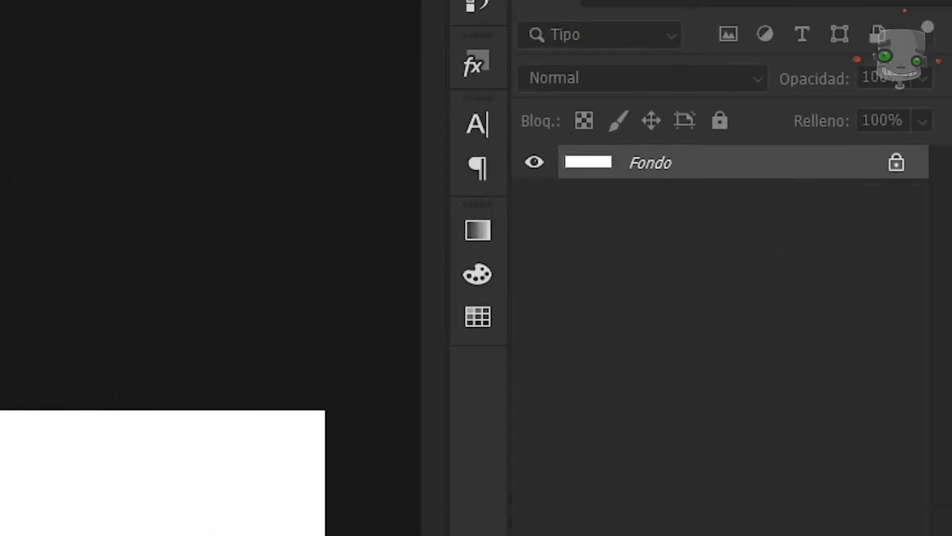
- Add a new layer and sketch a thatched cabin's roof and walls on it in black
key(ctrl+alt+shift+n)
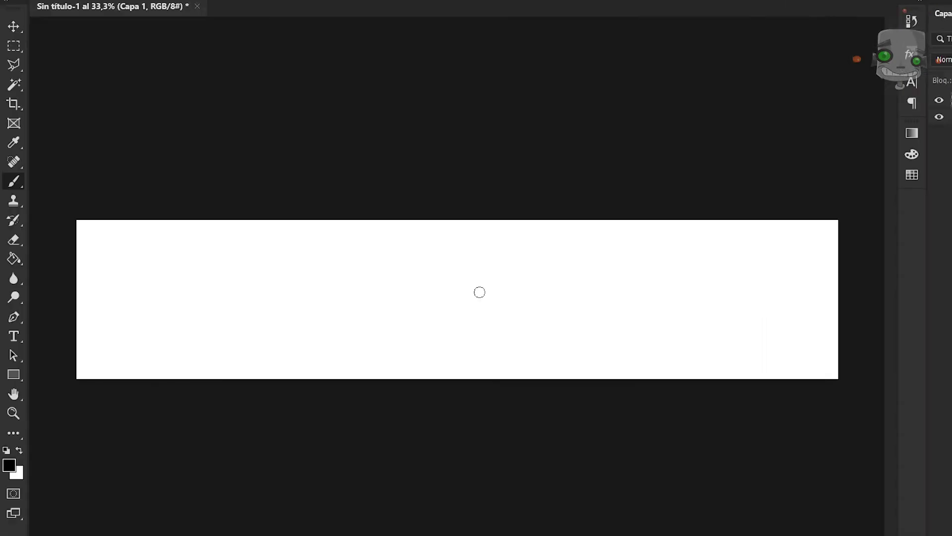
scroll(480, 312, up, 3)
drag(397, 138, 309, 276)
drag(308, 276, 469, 275)
drag(399, 136, 469, 274)
drag(337, 134, 263, 264)
drag(321, 281, 338, 338)
drag(337, 339, 456, 338)
- Draw the cabin's side window, its front window with a ledge, and an arched door
drag(290, 284, 315, 310)
drag(339, 288, 375, 286)
drag(407, 335, 443, 333)
- Clear a spot on the roof for a smoking chimney and draw the wavy ground outline around the cabin
key(e)
mouse_move(304, 145)
mouse_down()
mouse_move(340, 165)
mouse_move(311, 161)
mouse_up()
key(b)
drag(465, 326, 254, 356)
- Fill the front roof with straw yellow and the side roof with a slightly darker shade using the Paint Bucket
key(g)
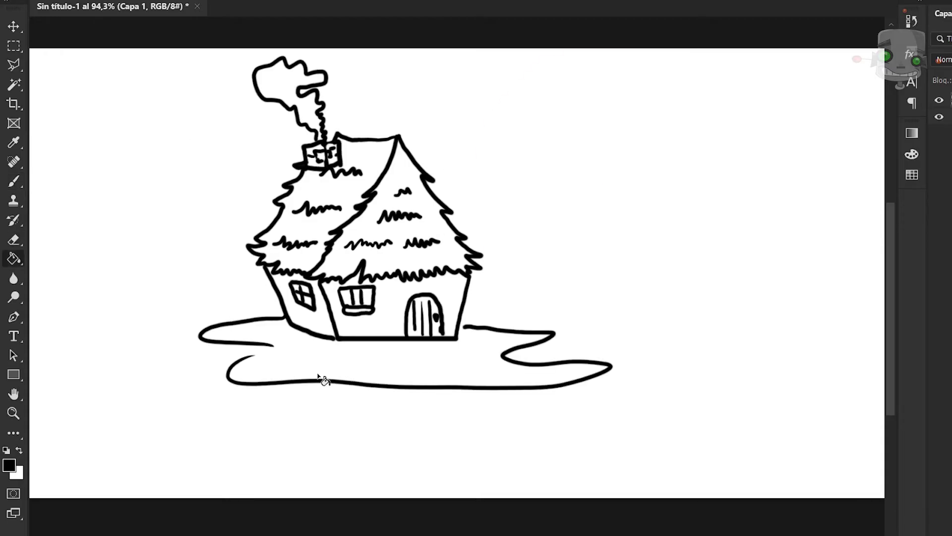
click(912, 137)
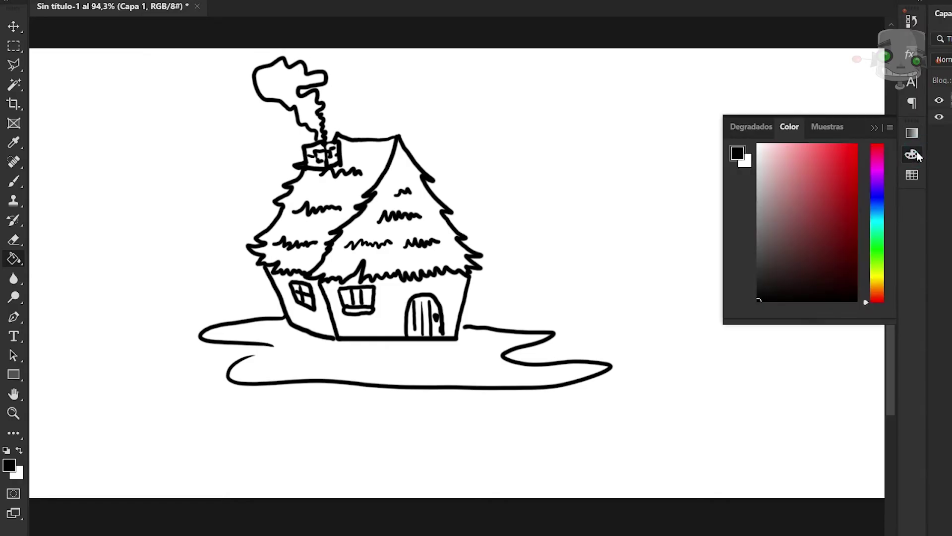
click(877, 285)
click(822, 148)
click(388, 195)
click(826, 155)
click(354, 189)
click(360, 173)
key(ctrl+z)
- Fill the cabin's door and the front window ledge with dark brown
click(877, 292)
click(850, 222)
click(418, 315)
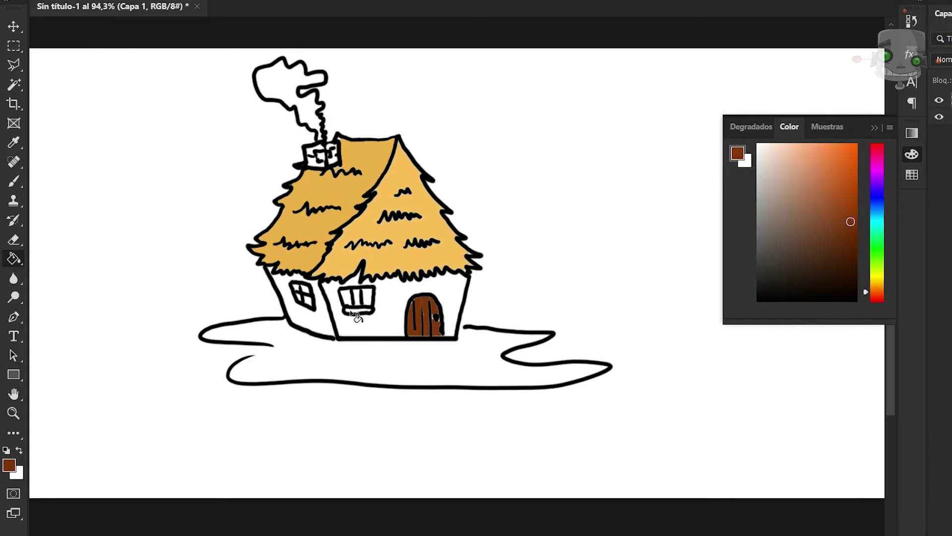
click(358, 311)
- Fill the chimney smoke with light grey and the chimney with reddish brown
click(758, 153)
click(281, 84)
click(839, 165)
click(332, 149)
- Close the gaps in the ground outline and fill the ground with light green
click(877, 261)
drag(274, 347, 244, 362)
click(464, 328)
key(g)
click(377, 361)
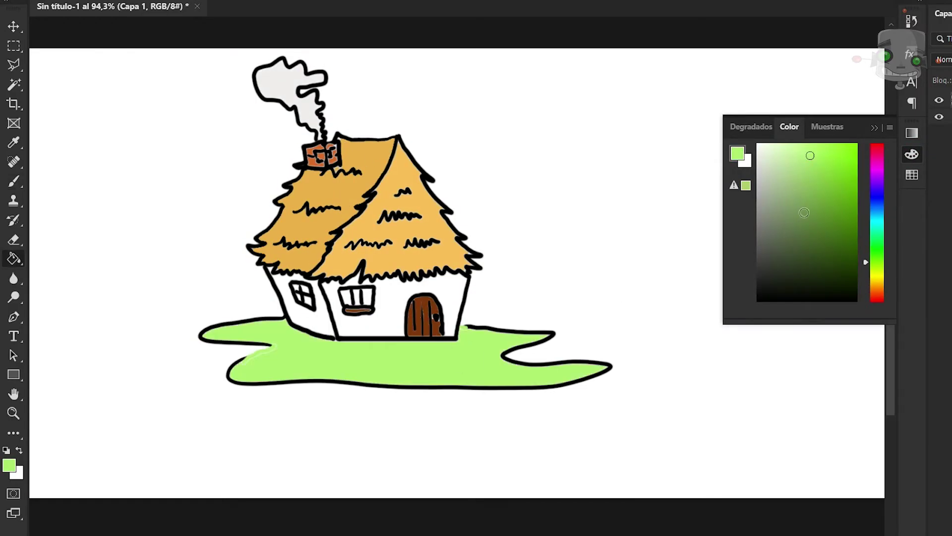
- Fill the cabin's front and side walls with light tan
click(877, 286)
click(815, 162)
click(388, 320)
click(317, 317)
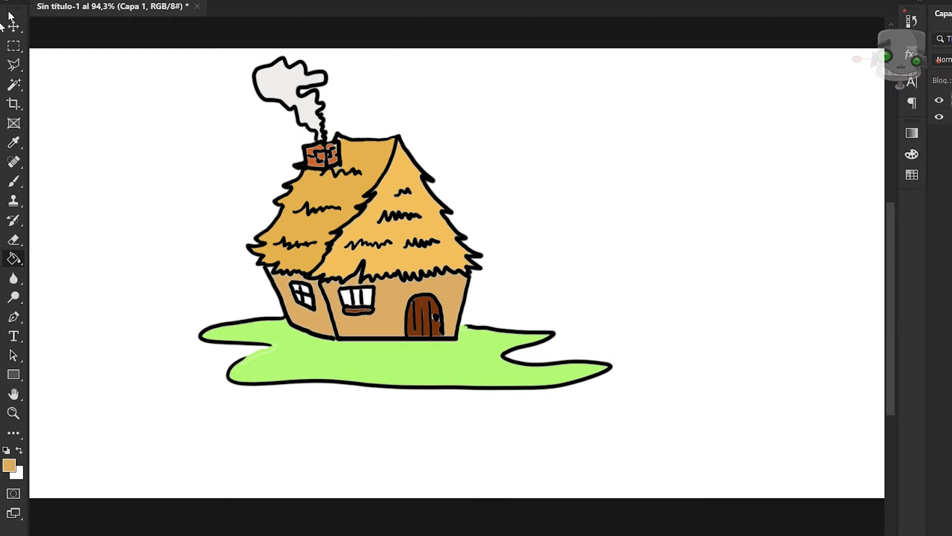
- Place the cabaña reference image as an embedded element, scaled and positioned beside the drawn cabin
click(32, 0)
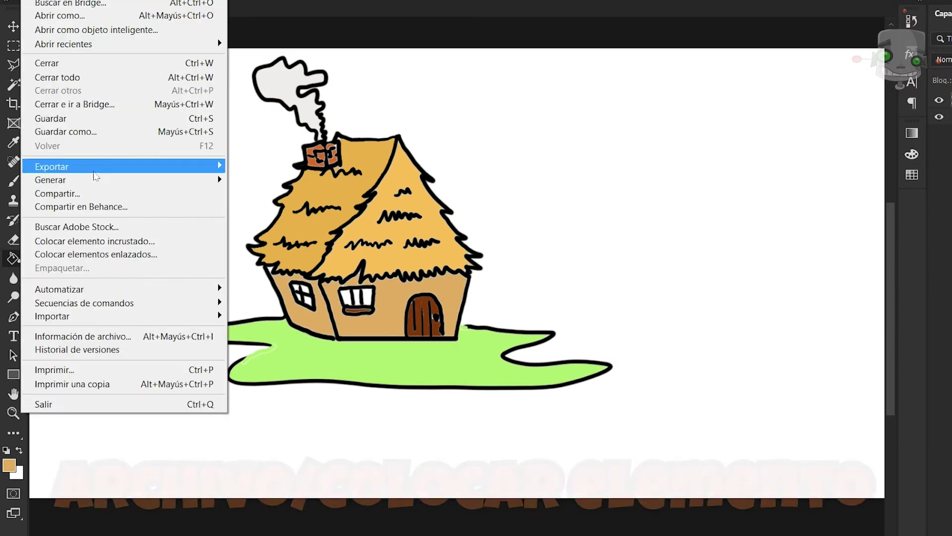
click(151, 244)
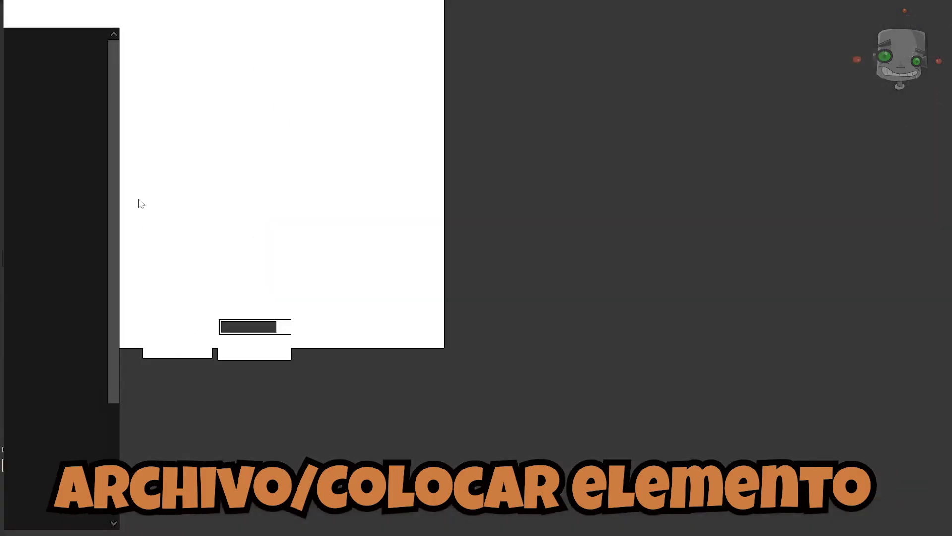
double_click(755, 74)
drag(459, 273, 698, 184)
drag(552, 196, 300, 199)
drag(513, 242, 718, 407)
drag(673, 314, 693, 270)
key(Return)
- Lower the cabaña layer's opacity to 61% and lock the layer
key(v)
drag(900, 90, 881, 91)
click(859, 108)
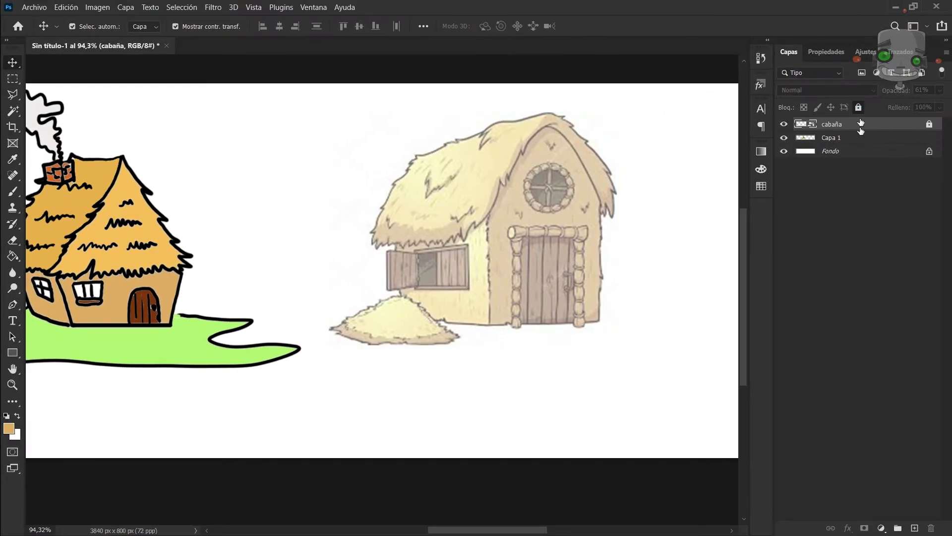
- Create a new layer and trace the reference cabin's roof, right wall and round window with a black brush
click(915, 527)
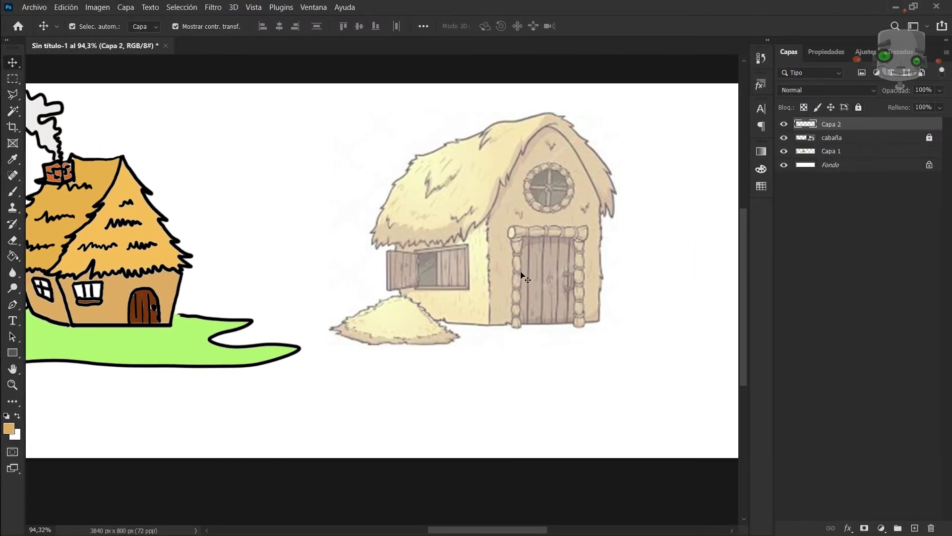
key(b)
key(d)
mouse_move(397, 184)
mouse_down()
mouse_move(455, 241)
mouse_move(558, 125)
mouse_move(591, 320)
mouse_up()
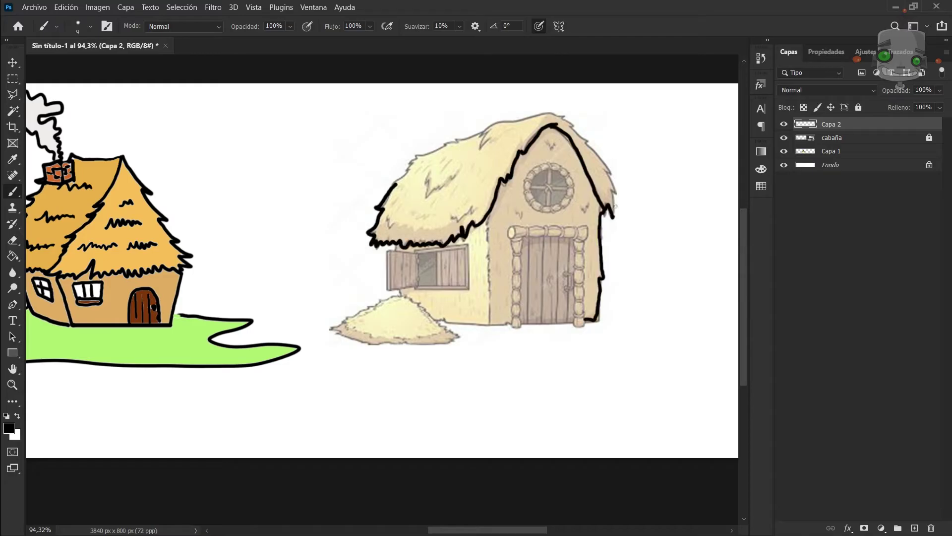
drag(565, 114, 481, 145)
drag(427, 171, 438, 192)
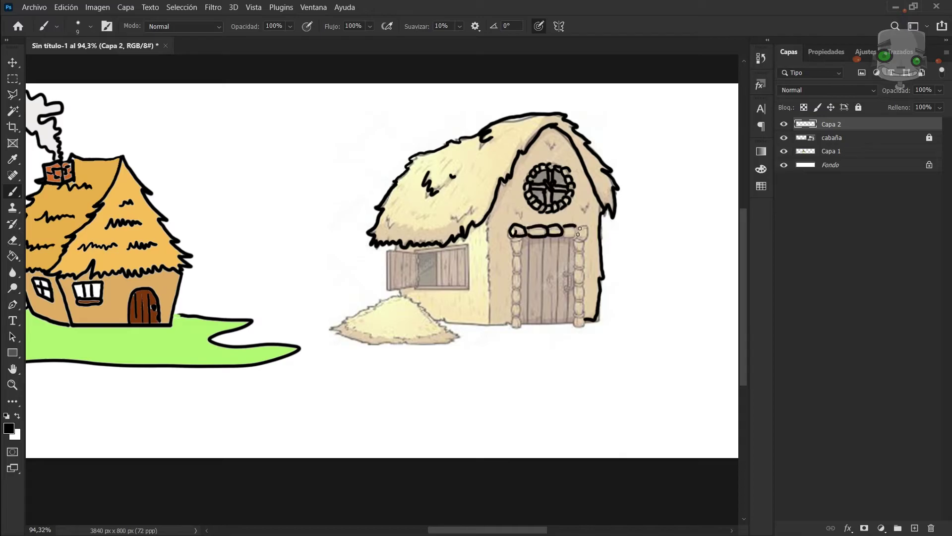
- Trace the reference cabin's door frame logs, door planks and handle in black
drag(512, 260, 568, 327)
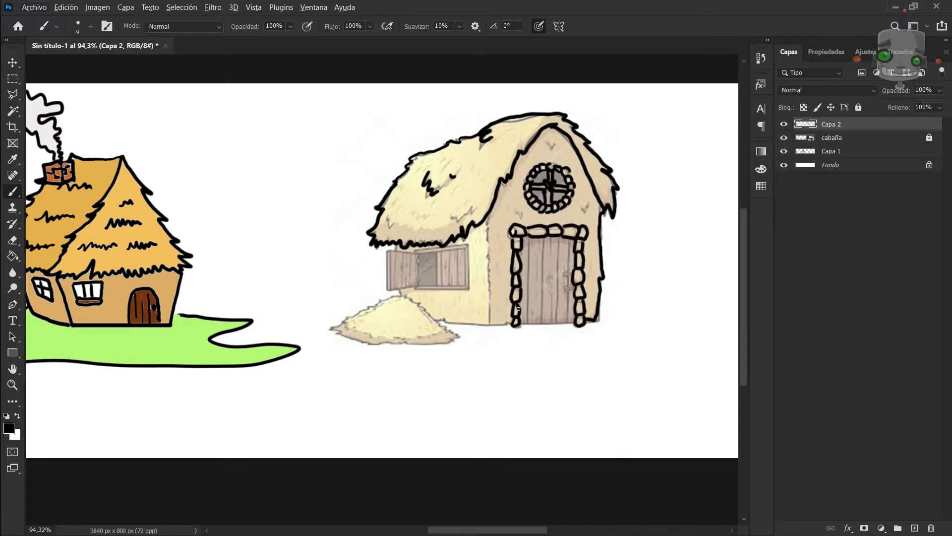
drag(530, 281, 530, 307)
drag(541, 243, 542, 313)
drag(558, 249, 559, 311)
drag(568, 271, 577, 272)
- Trace the side window with its shutters, the straw pile and the remaining wall edges of the reference cabin
drag(427, 246, 418, 289)
drag(439, 250, 439, 283)
drag(450, 253, 449, 284)
drag(401, 262, 401, 273)
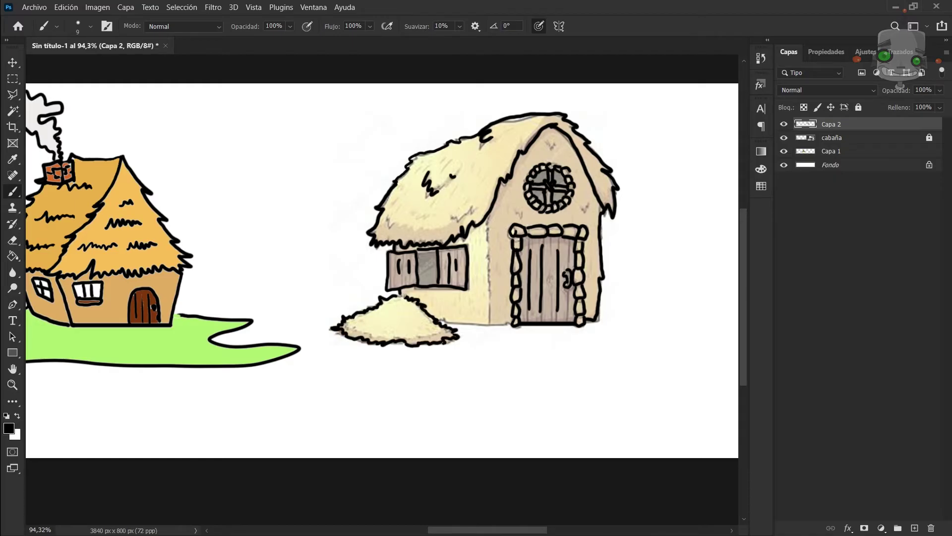
drag(487, 218, 489, 325)
drag(439, 318, 470, 324)
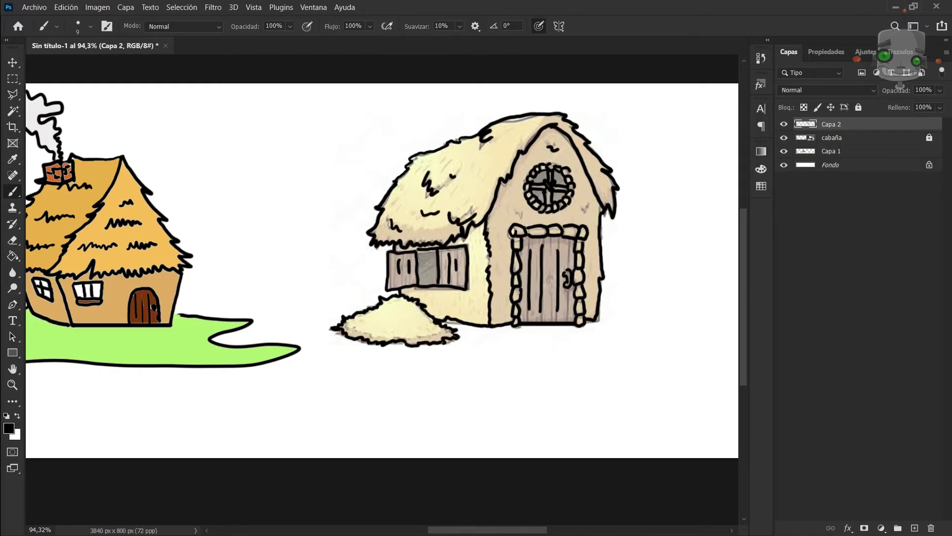
- Fill the new cabin's roof, walls and door with the matching colours sampled from the first cabin
key(g)
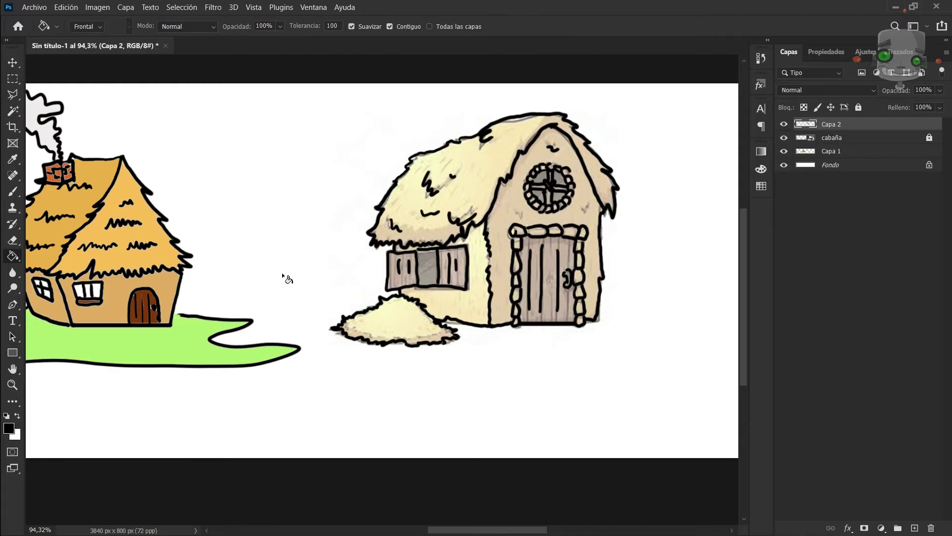
alt+click(167, 250)
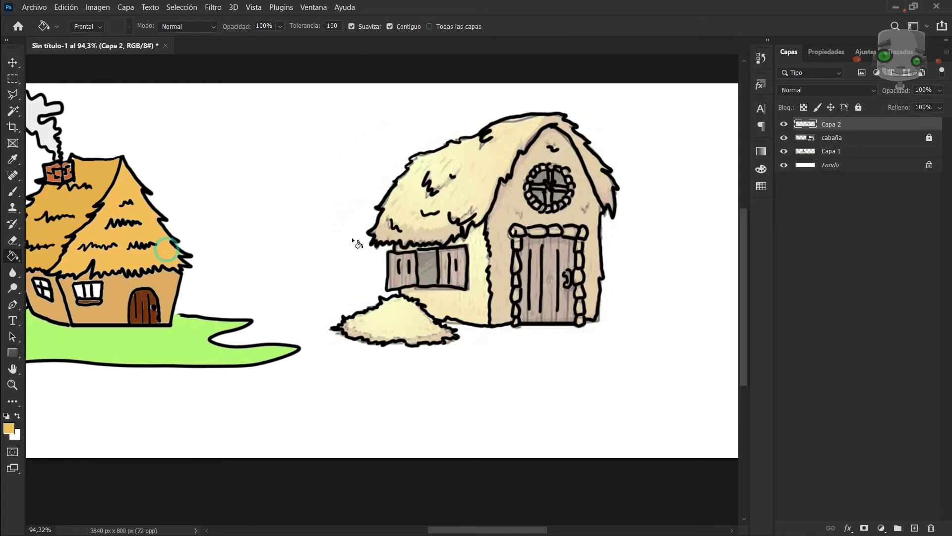
click(426, 230)
alt+click(117, 297)
click(467, 304)
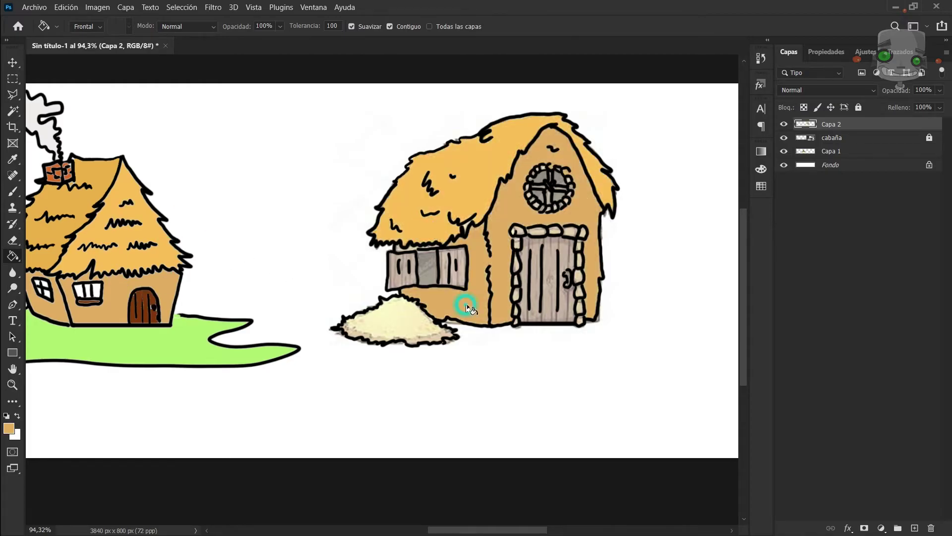
alt+click(142, 305)
click(550, 278)
- Choose a medium brown and fill the log sections of the new cabin's door frame
alt+click(575, 209)
click(761, 169)
click(695, 195)
click(537, 231)
click(571, 231)
click(578, 245)
key(ctrl+z)
click(581, 307)
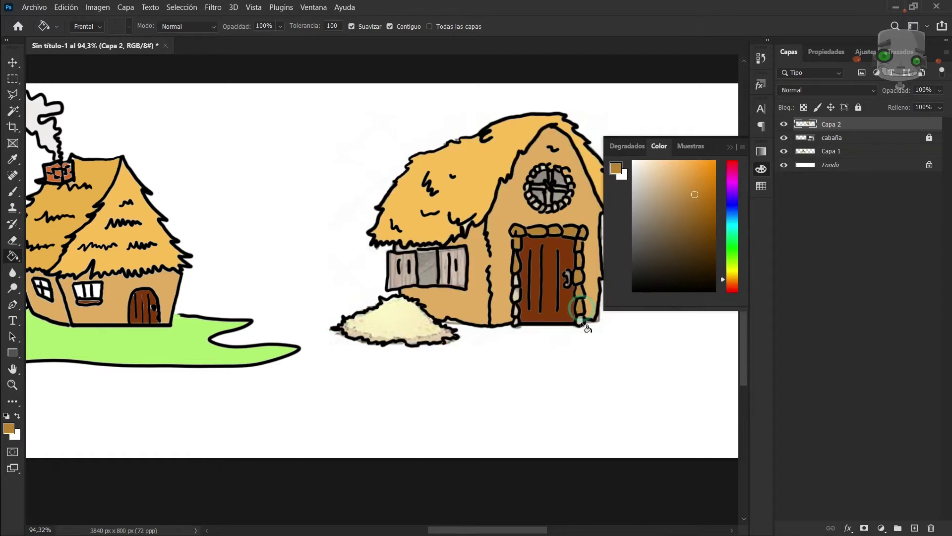
- Fill the shutters and straw pile with the medium brown, and the side window opening with a darker brown
click(453, 270)
click(403, 273)
click(397, 322)
click(696, 242)
click(427, 269)
- Hide the cabaña reference layer so only the traced cabin shows
drag(515, 266, 431, 281)
scroll(432, 281, up, 5)
scroll(563, 301, down, 3)
scroll(563, 301, down, 5)
click(784, 138)
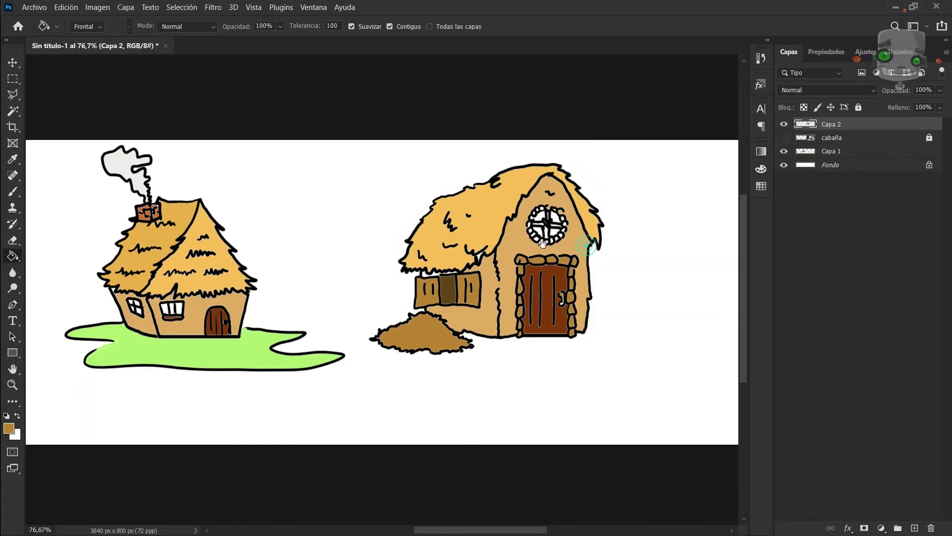
- Draw a 257 x 257 px square shape beside the second cabin and give it a solid brown fill
scroll(587, 246, right, 3)
click(13, 351)
drag(550, 255, 647, 353)
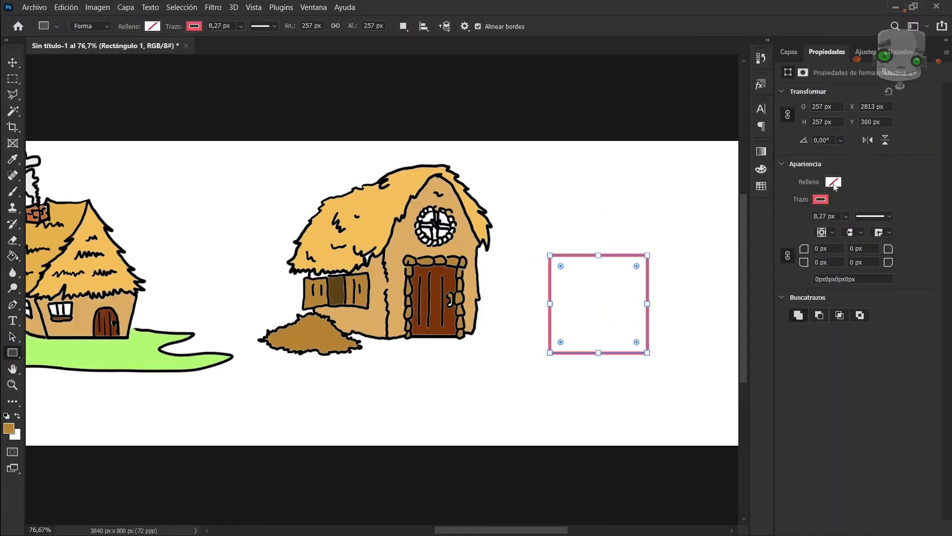
click(834, 184)
click(802, 249)
click(873, 160)
- Apply the magenta-to-blue gradient preset from the Púrpuras group to the square
click(761, 151)
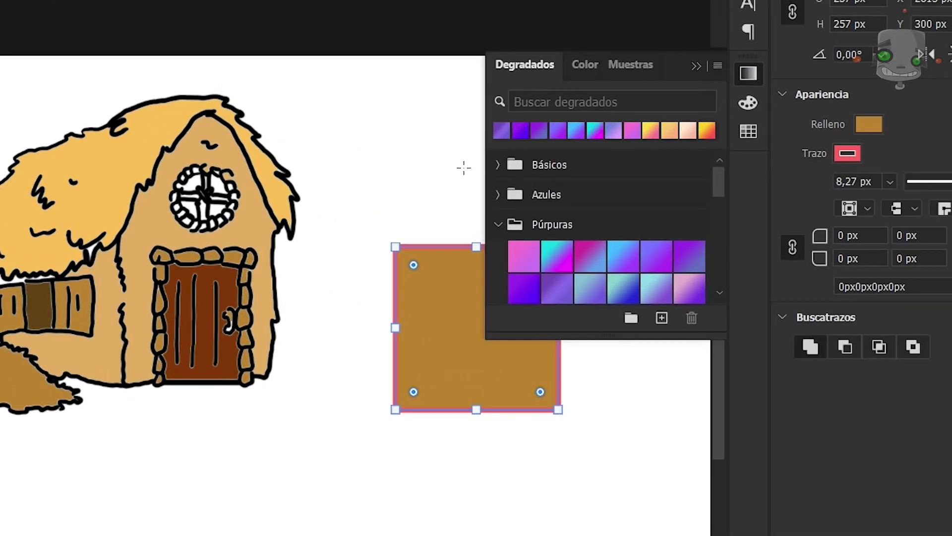
click(559, 258)
click(594, 255)
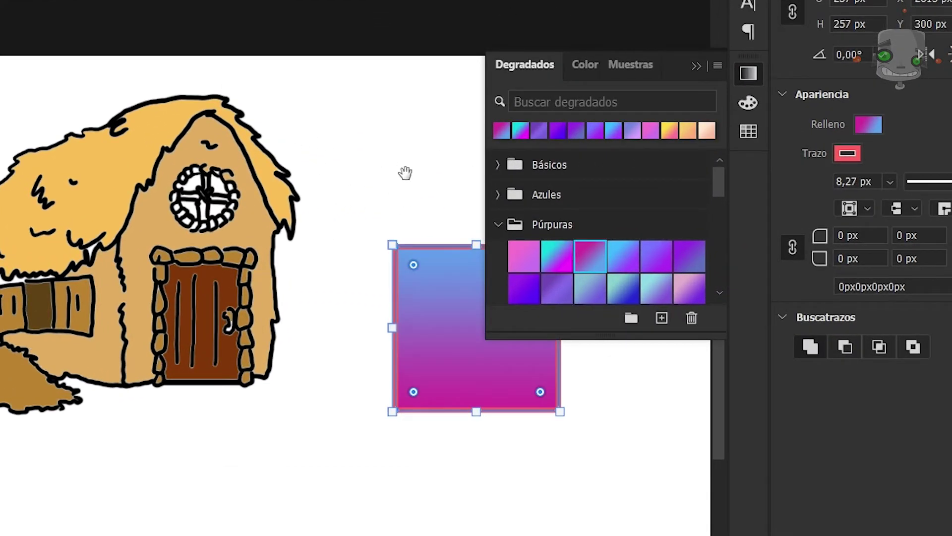
- Try presets from other gradient groups on the square, ending with a yellow-to-red gradient from Naranjas
drag(406, 172, 209, 126)
click(562, 291)
click(499, 225)
scroll(500, 253, down, 1)
click(499, 268)
scroll(540, 270, down, 2)
click(596, 267)
click(555, 262)
scroll(542, 259, down, 6)
click(555, 264)
scroll(575, 268, down, 2)
click(624, 292)
- Start a custom gradient in the gradient editor and pick a different colour for its black stop
click(662, 318)
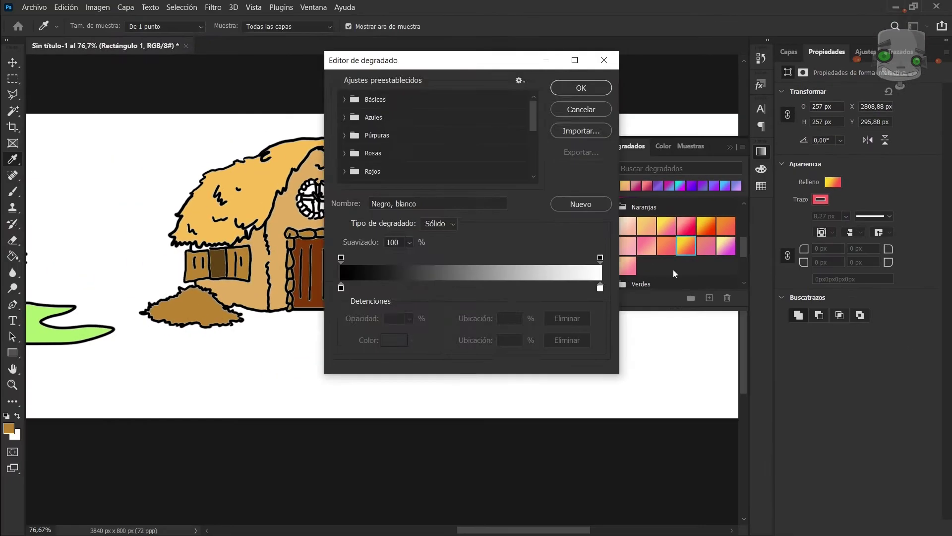
drag(446, 60, 210, 43)
double_click(104, 271)
click(717, 309)
click(880, 270)
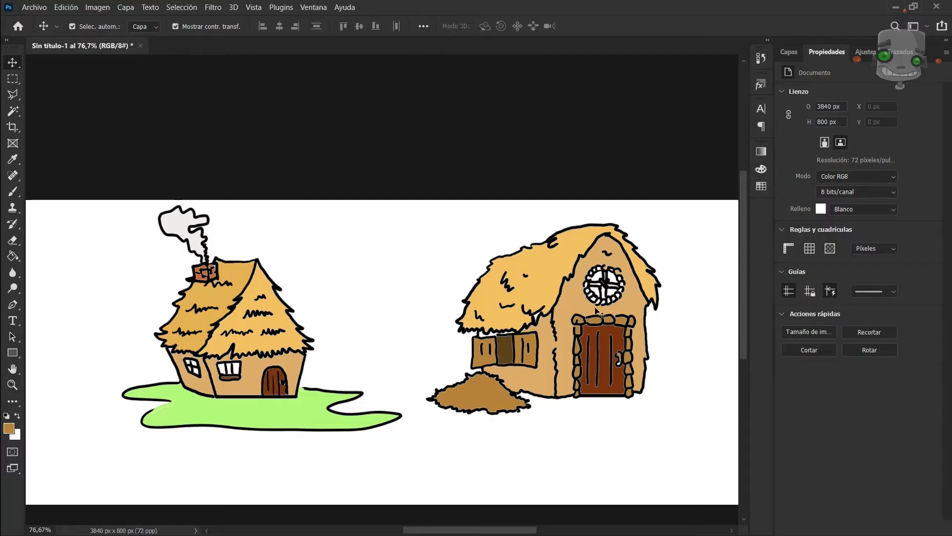
- Crop the canvas around the second cabin to about 645 x 546 px and hide the Fondo layer
click(12, 127)
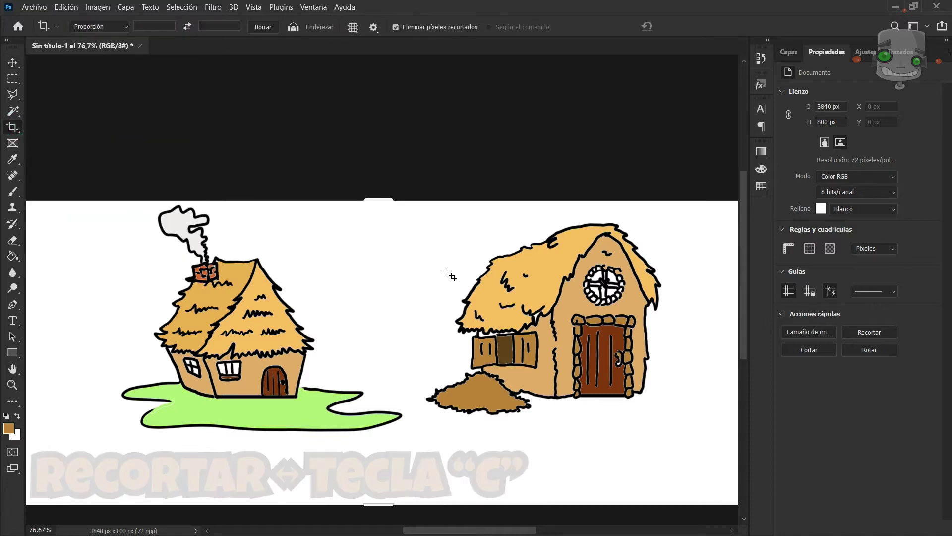
drag(424, 201, 663, 422)
click(690, 25)
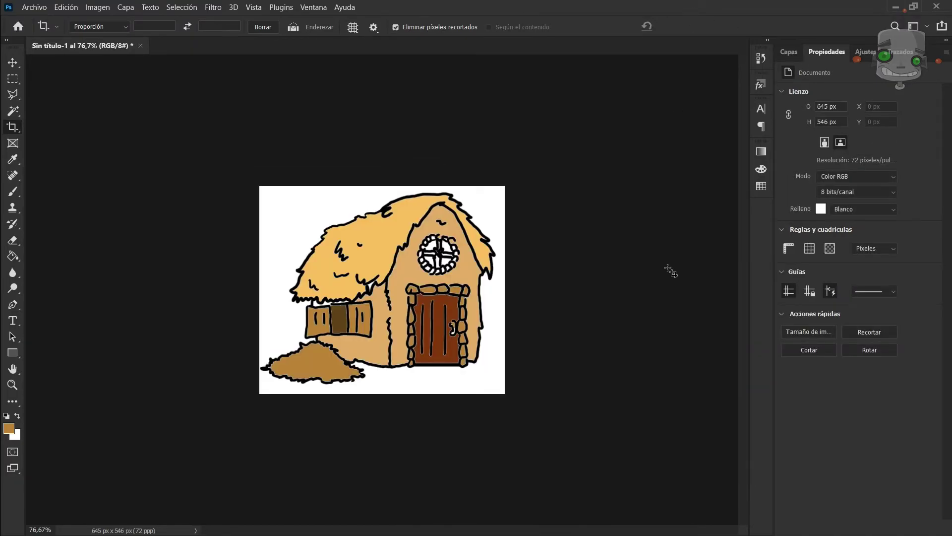
click(788, 51)
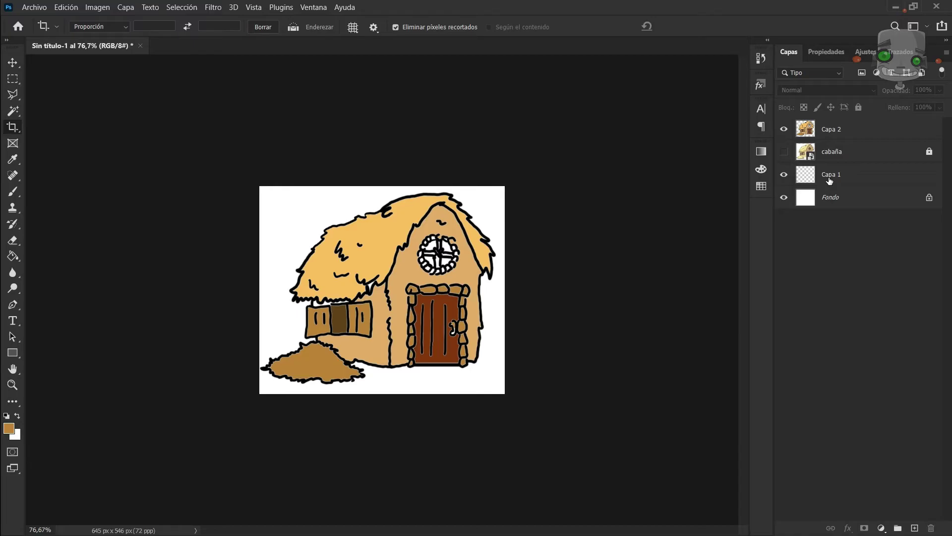
click(784, 199)
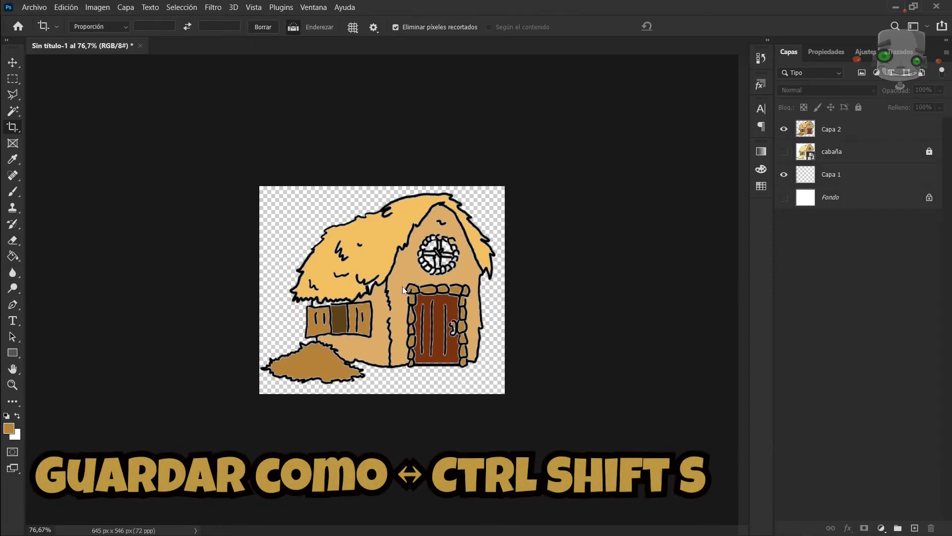
- Save the cropped cabin to the Escritorio folder as a PNG file named cabaña
key(ctrl+shift+s)
drag(99, 113, 97, 74)
click(52, 96)
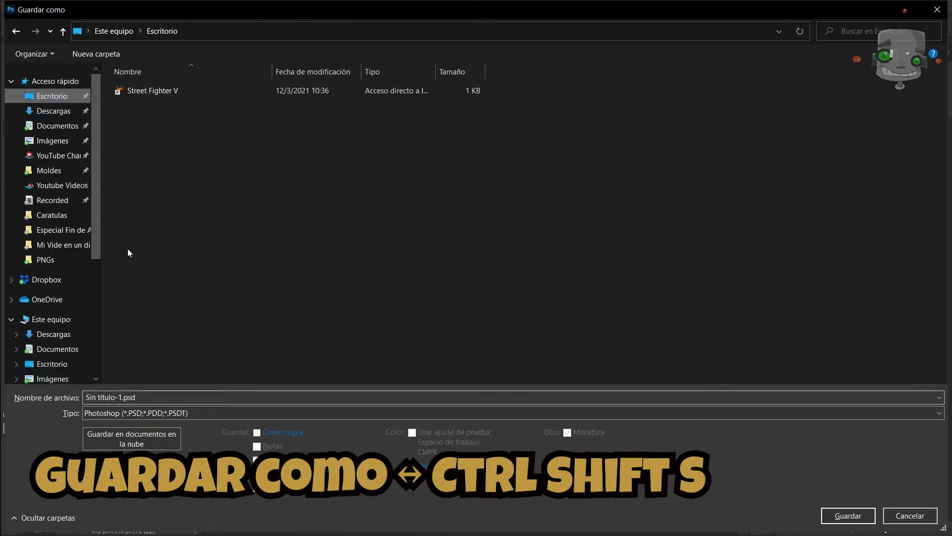
click(172, 413)
click(168, 350)
click(162, 397)
text(cabaña)
key(Return)
click(606, 159)
- Open cabaña.png from the desktop to check its transparent background
key(v)
key(super)
click(15, 534)
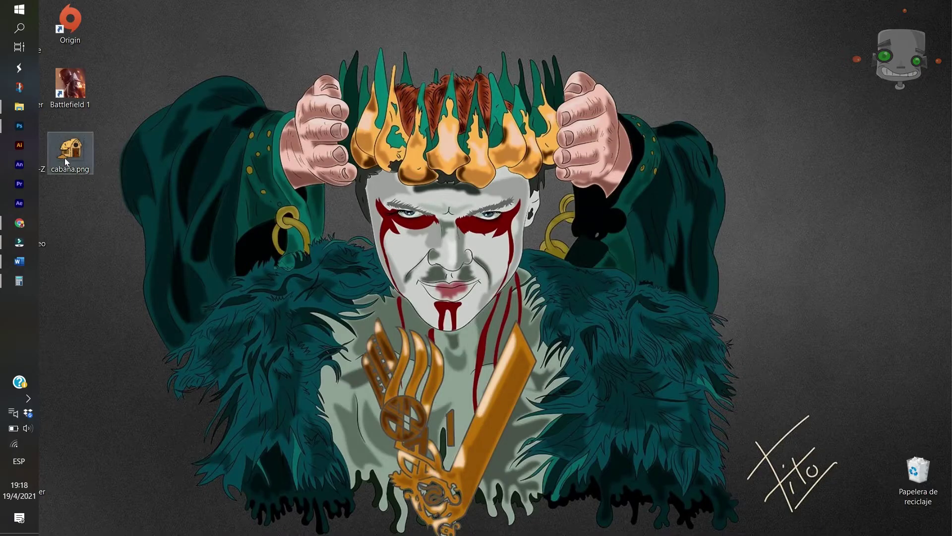
double_click(66, 159)
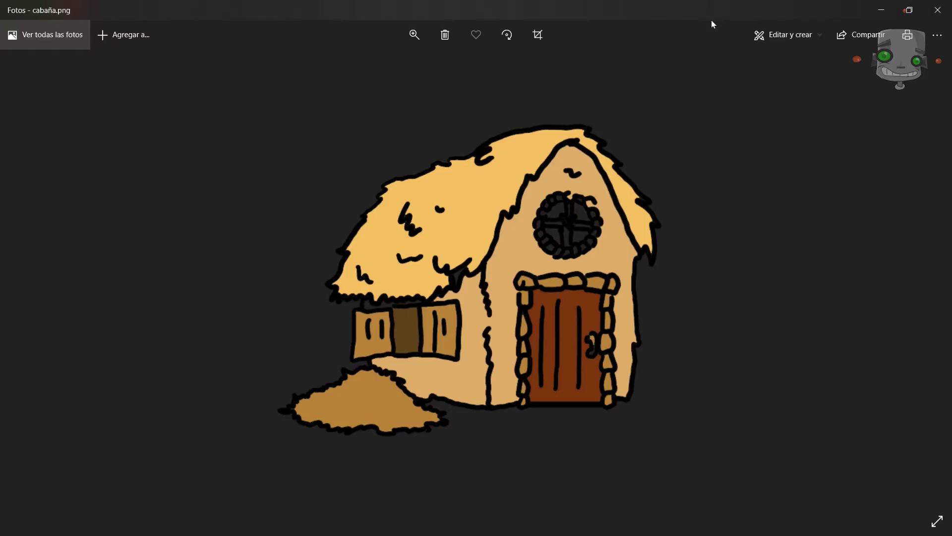
click(881, 10)
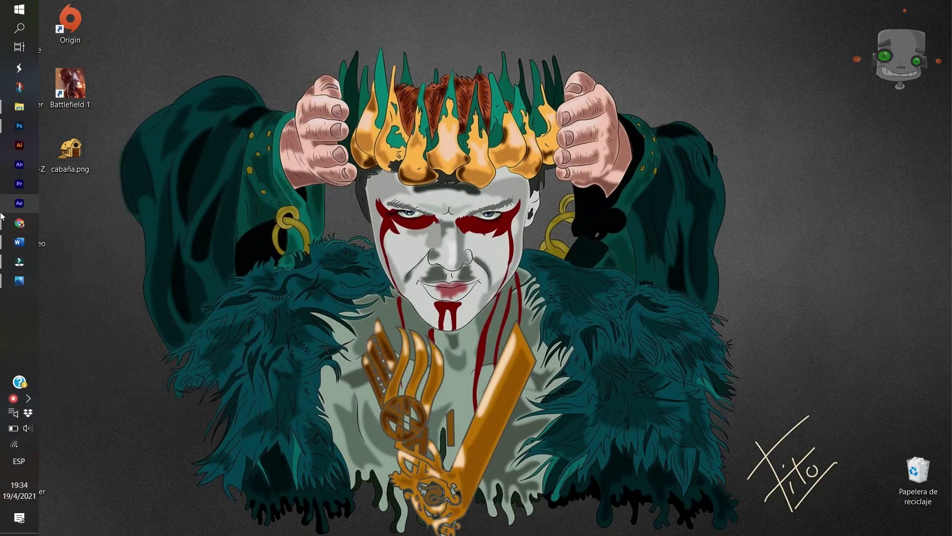
- Switch to Chrome and search Google Images for "bosque dibujo"
click(19, 126)
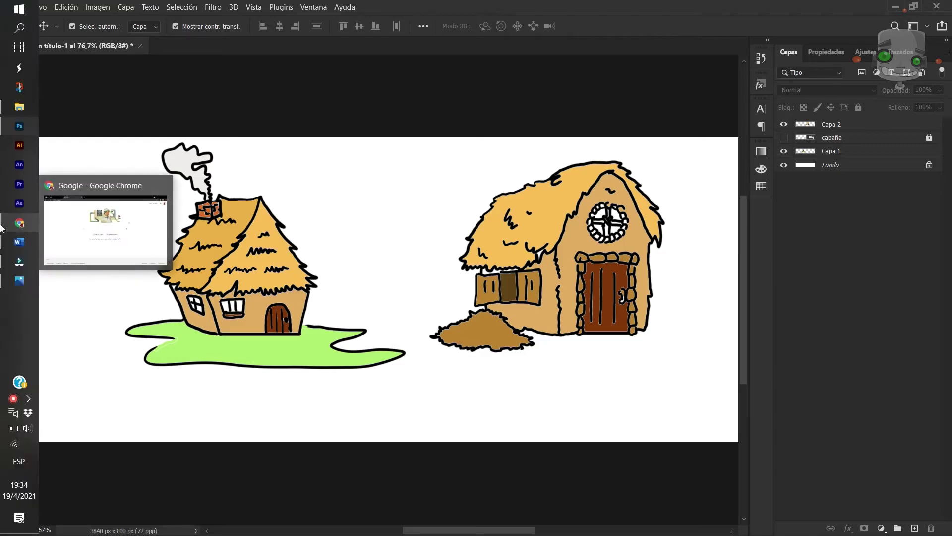
click(2, 228)
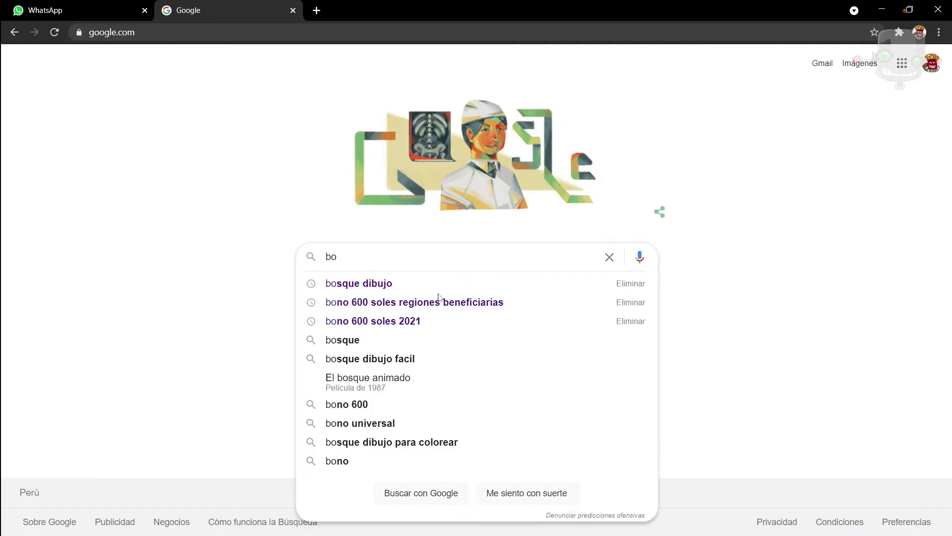
key(Down)
key(Return)
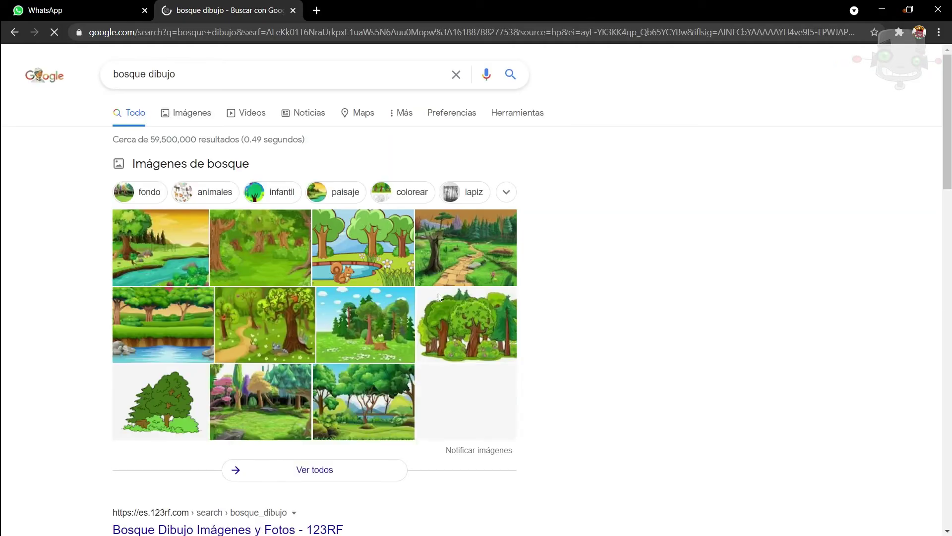
click(192, 113)
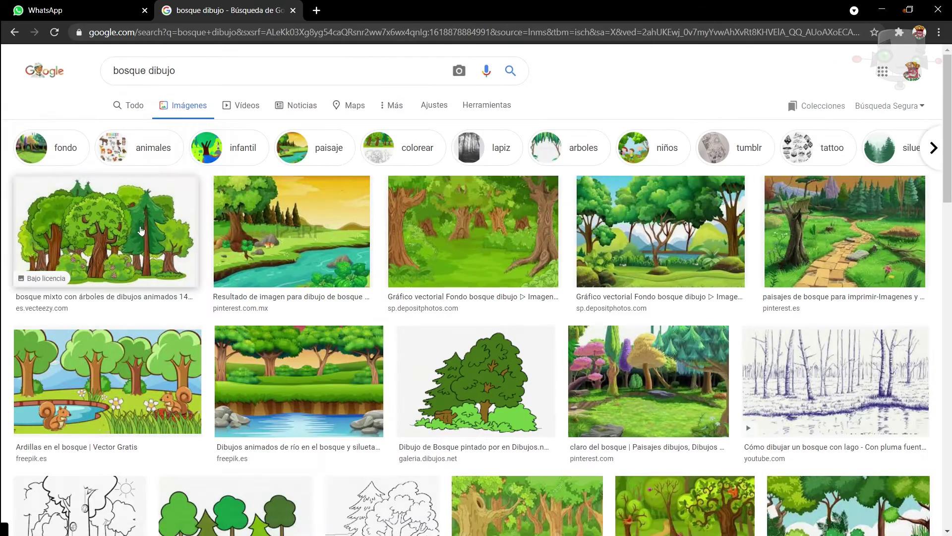
- Download the Vecteezy image of a mixed forest with cartoon trees
click(106, 228)
right_click(670, 224)
click(750, 370)
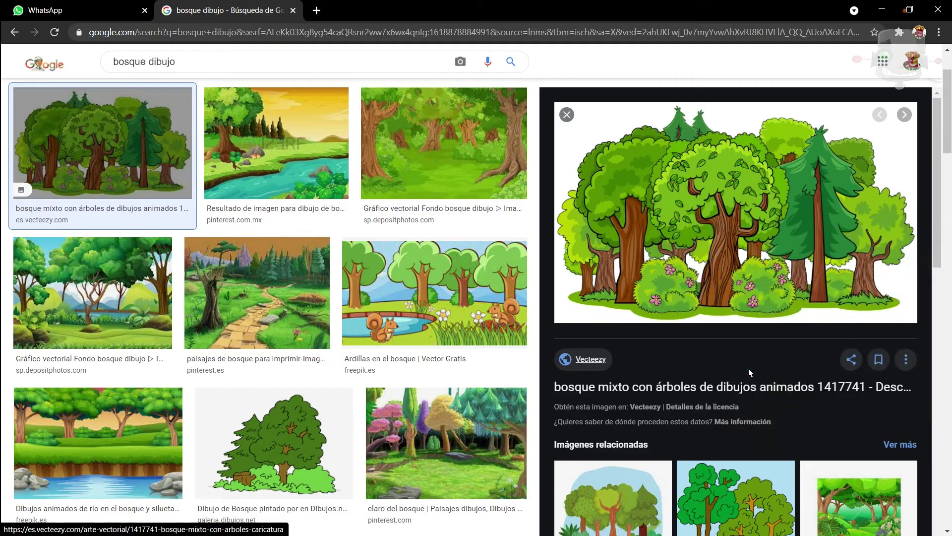
click(847, 516)
- Filter the image results by colour to Transparente
scroll(575, 380, up, 3)
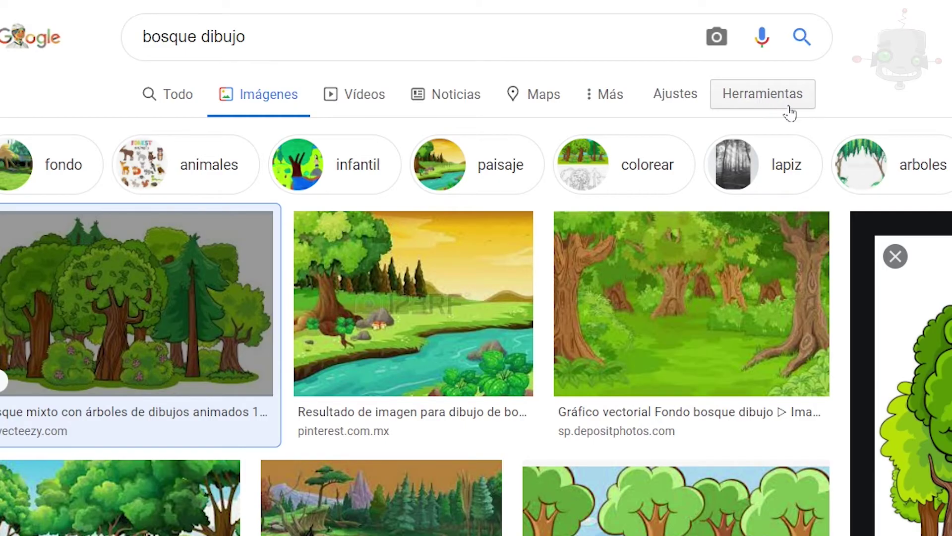
click(790, 113)
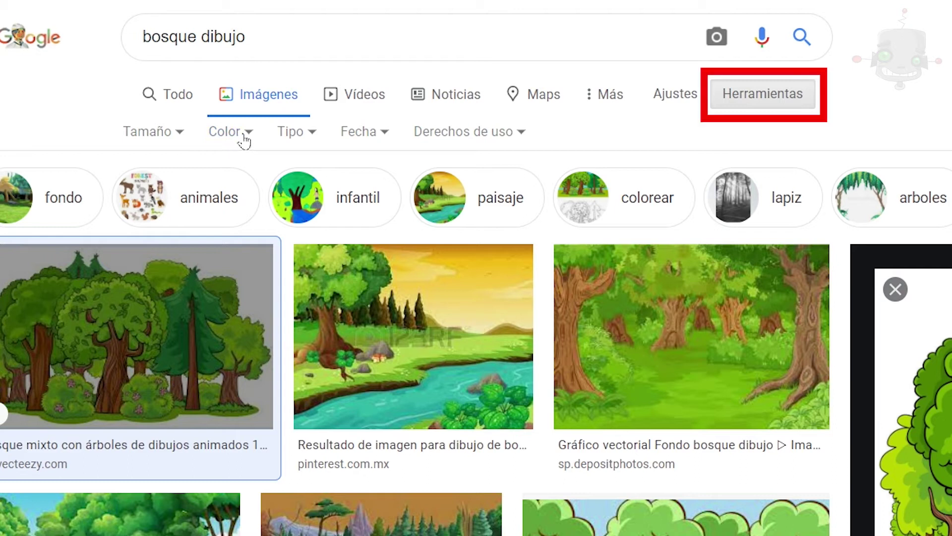
click(249, 138)
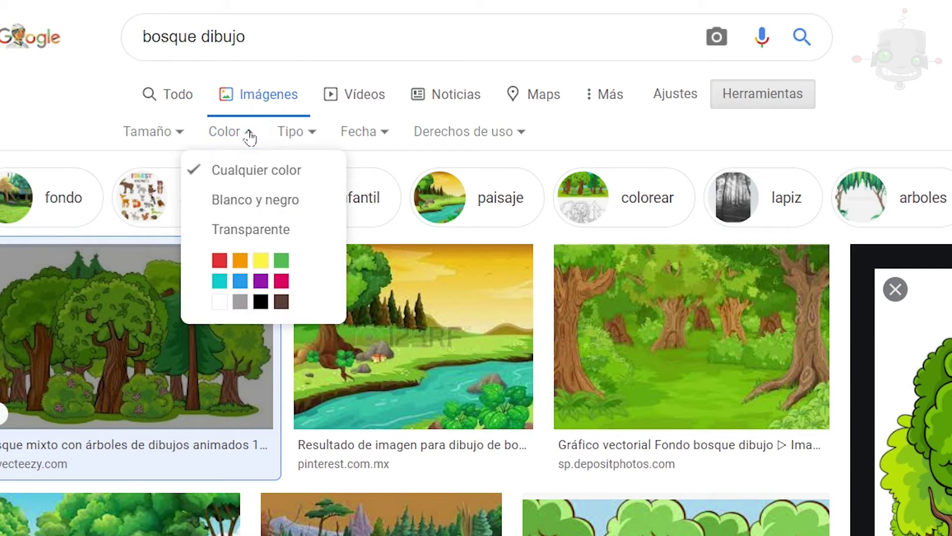
click(267, 242)
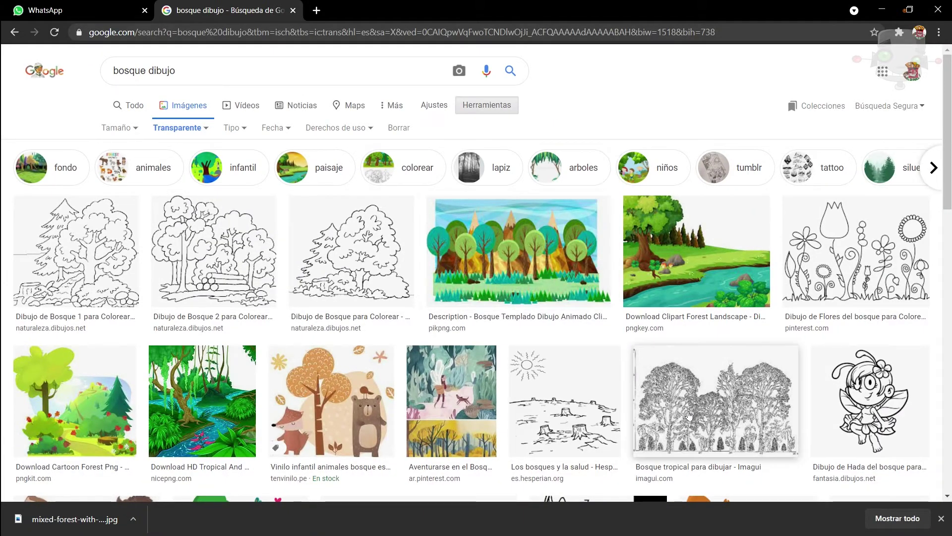
- Download the pngkit.com cartoon forest PNG from the filtered results
click(74, 400)
right_click(746, 300)
click(764, 440)
click(855, 516)
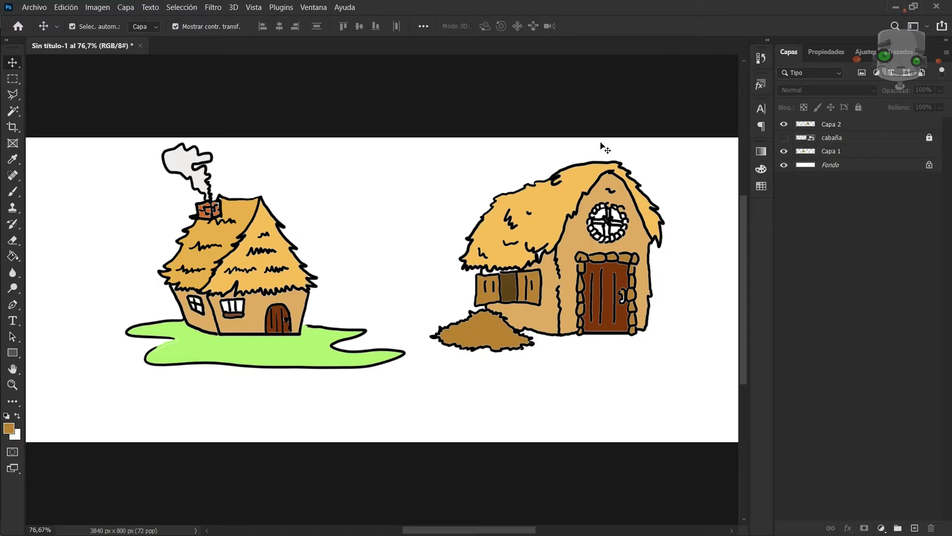
- Place the mixed forest cartoon image as an embedded element, enlarge it and position it over the arched-roof cabin
click(34, 7)
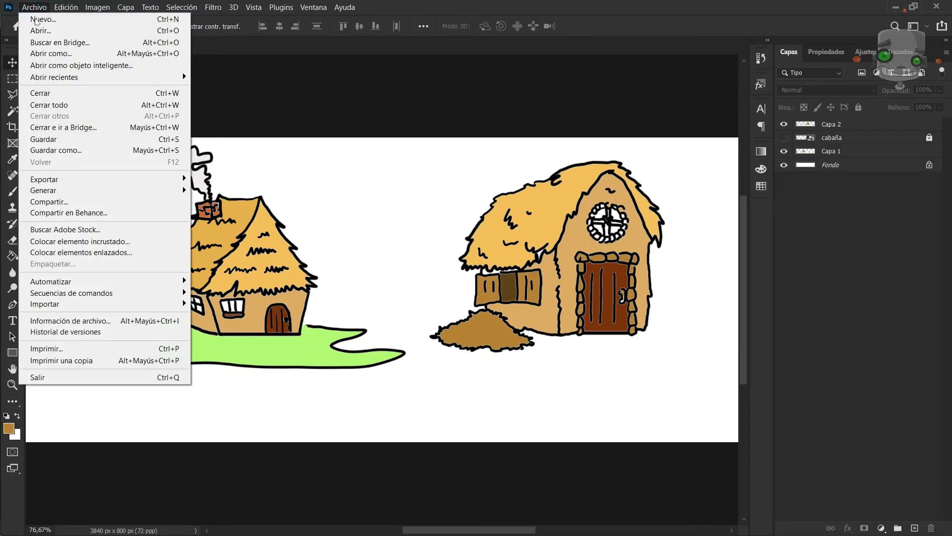
click(80, 241)
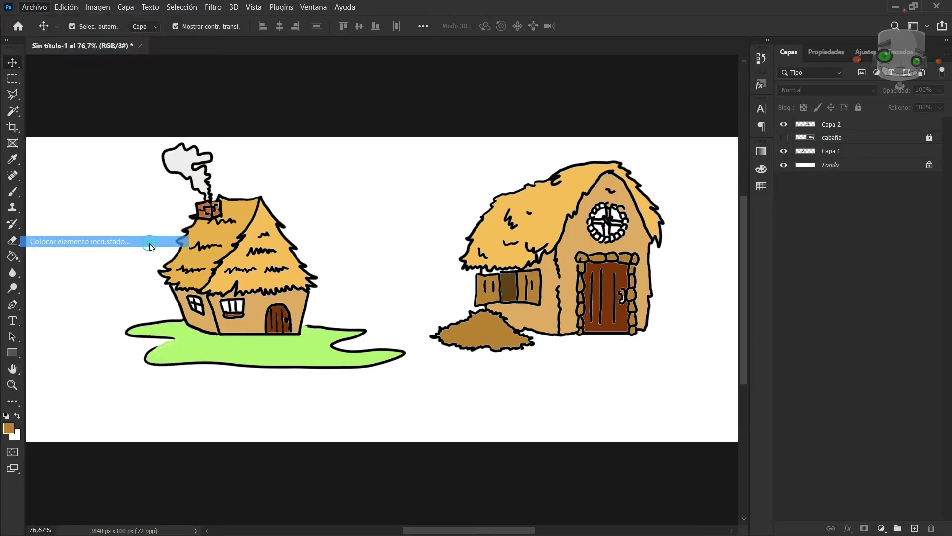
double_click(352, 109)
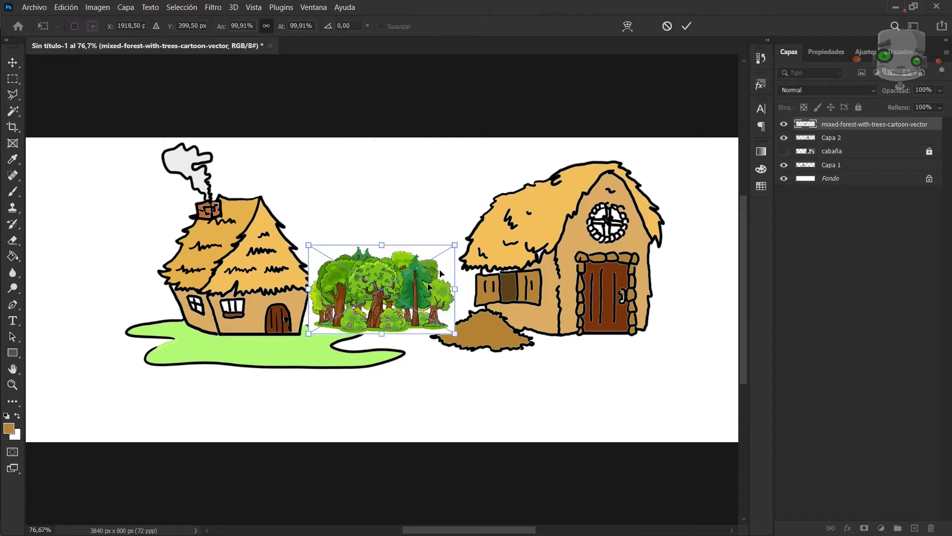
drag(451, 249, 511, 208)
drag(439, 267, 602, 261)
click(687, 25)
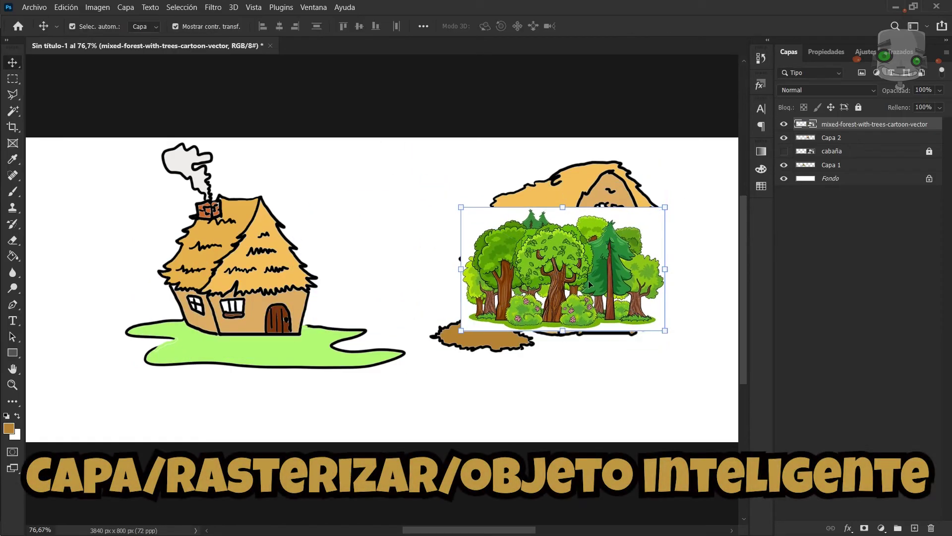
- Rasterize the mixed forest smart object and remove its surrounding white background with the Magic Wand
click(126, 7)
mouse_move(163, 248)
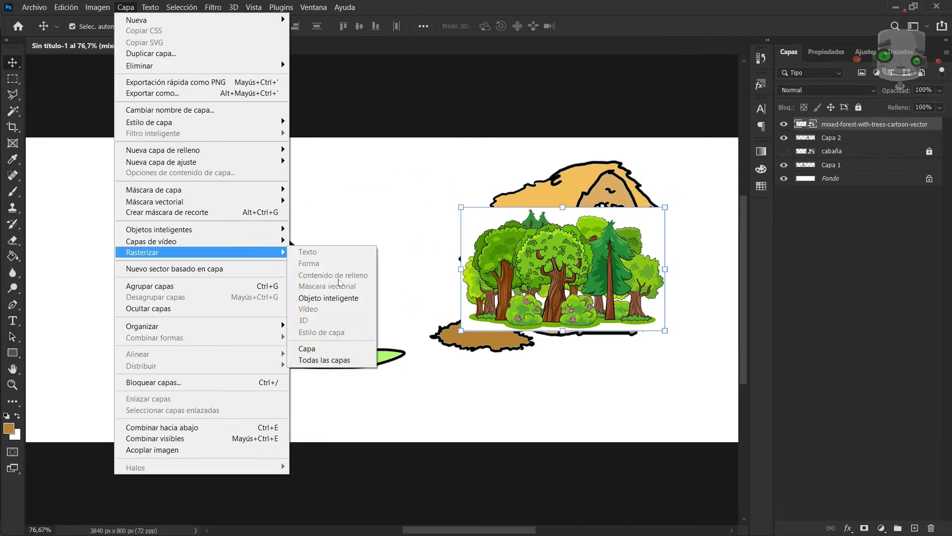
click(330, 299)
key(w)
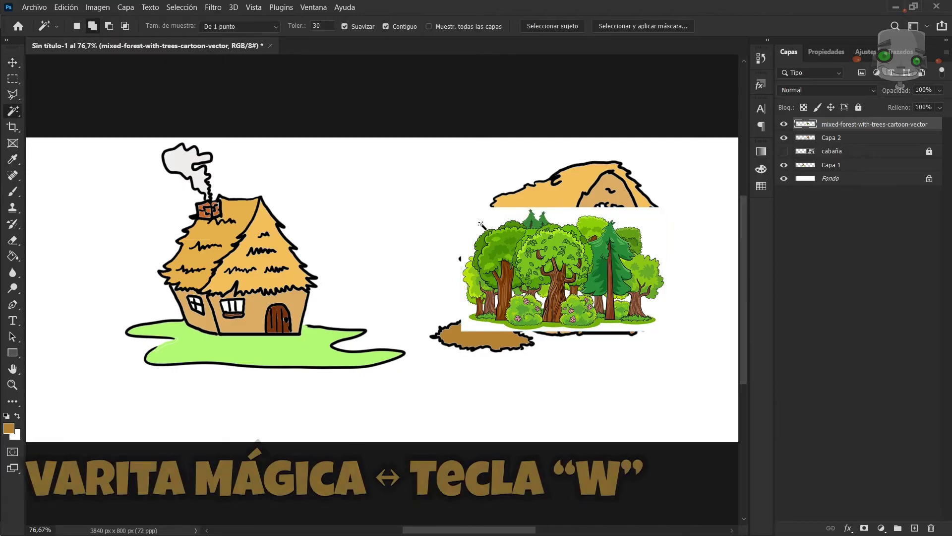
click(481, 226)
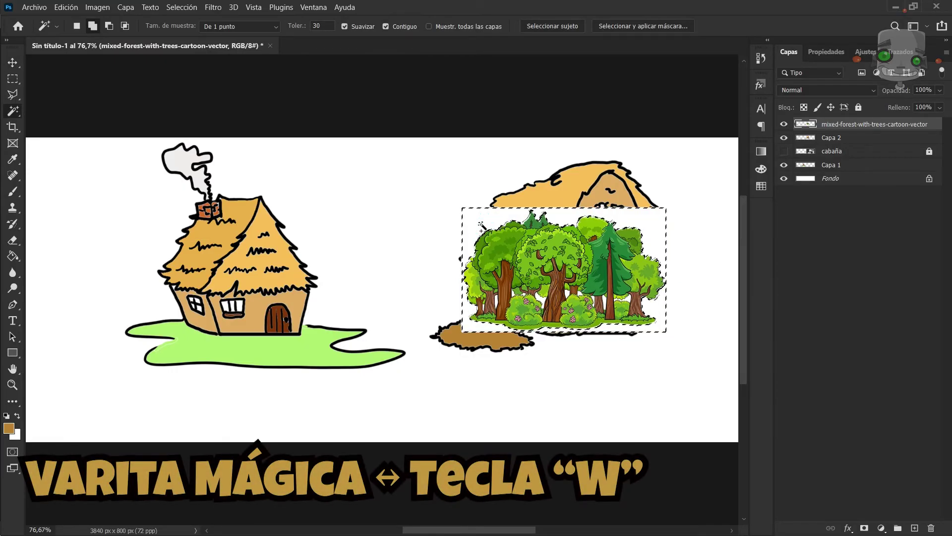
key(Delete)
key(ctrl+d)
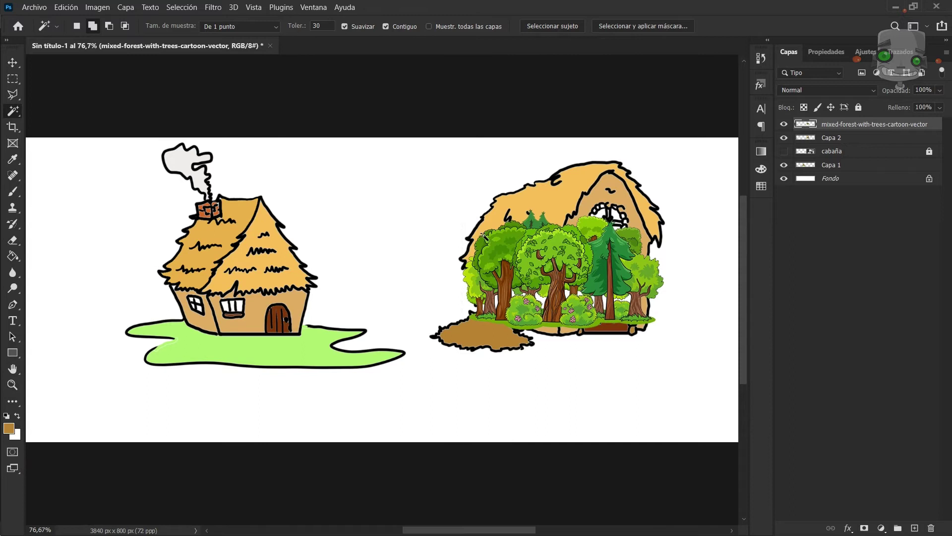
- Shift the mixed forest slightly and delete the remaining white areas between its tree trunks with the Magic Wand
key(v)
drag(566, 268, 540, 274)
scroll(636, 306, up, 8)
key(w)
click(381, 305)
click(439, 287)
key(Delete)
click(527, 303)
key(Delete)
key(ctrl+d)
- Move the mixed forest off the arched-roof cabin into the empty area on the cabin's right side
key(v)
scroll(341, 280, down, 8)
key(w)
key(v)
drag(480, 282, 726, 256)
- Place the cartoon forest PNG as an embedded element between the two cabins
click(34, 7)
click(94, 250)
double_click(144, 107)
drag(432, 287, 348, 255)
click(687, 25)
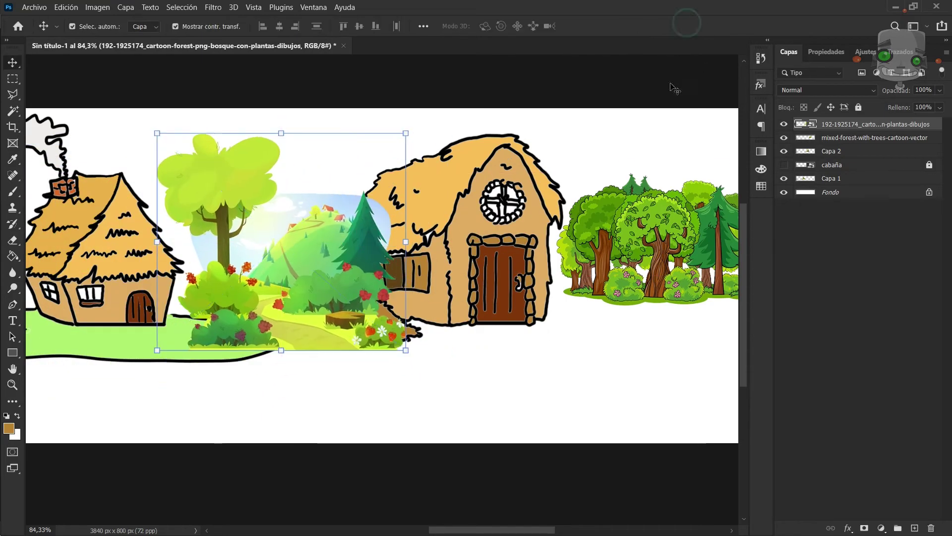
click(671, 134)
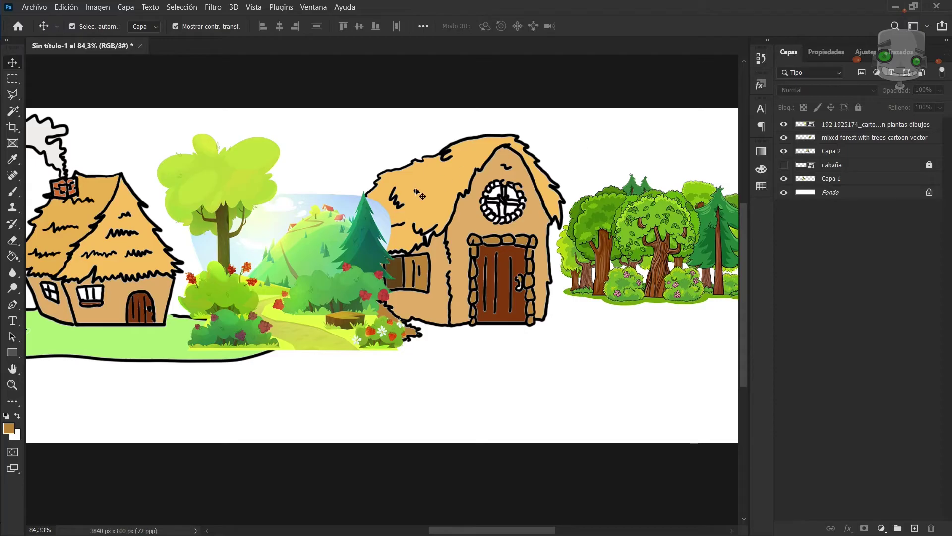
- Reposition both forest images beside the cabins and move their two layers directly above Fondo, behind the cabins
mouse_move(317, 248)
mouse_down()
mouse_move(311, 260)
mouse_move(307, 243)
mouse_up()
drag(648, 255, 575, 284)
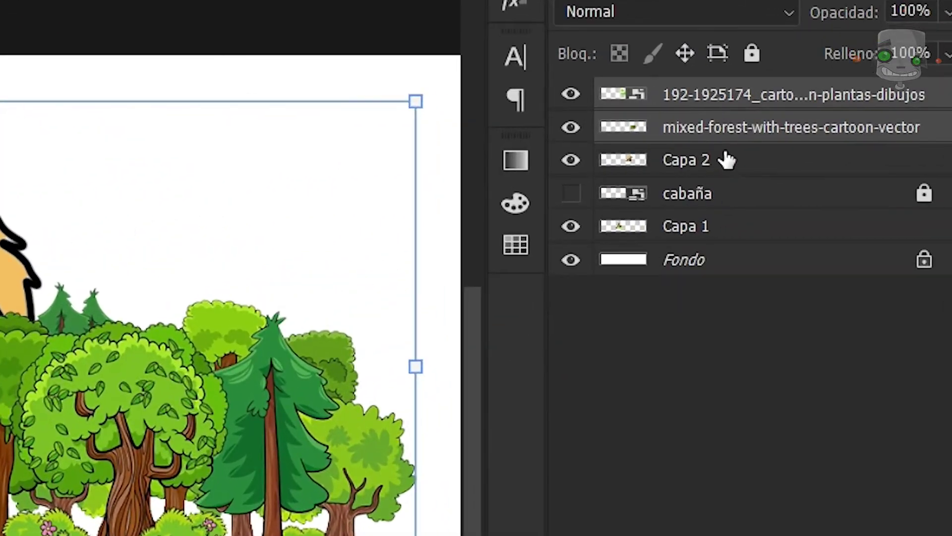
drag(710, 137, 719, 246)
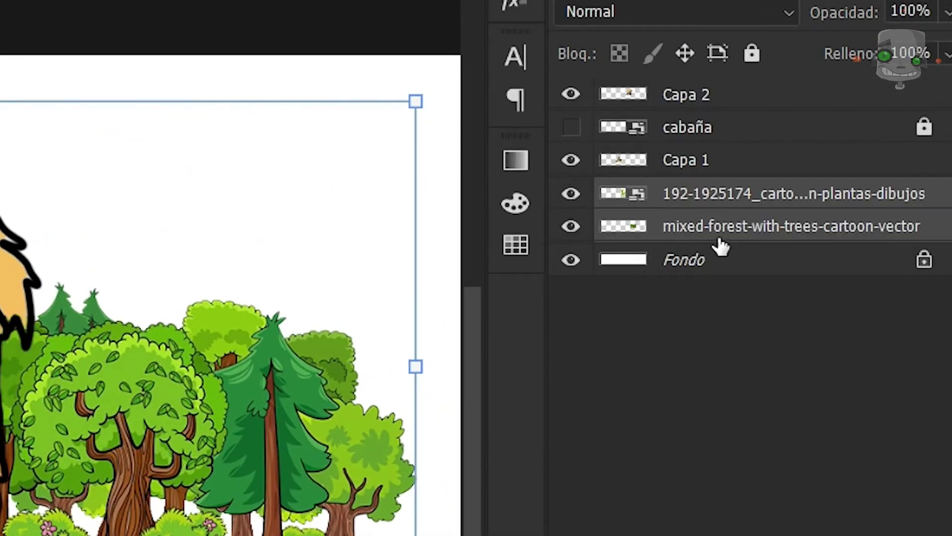
- Show, unlock and delete the cabaña reference layer
click(769, 125)
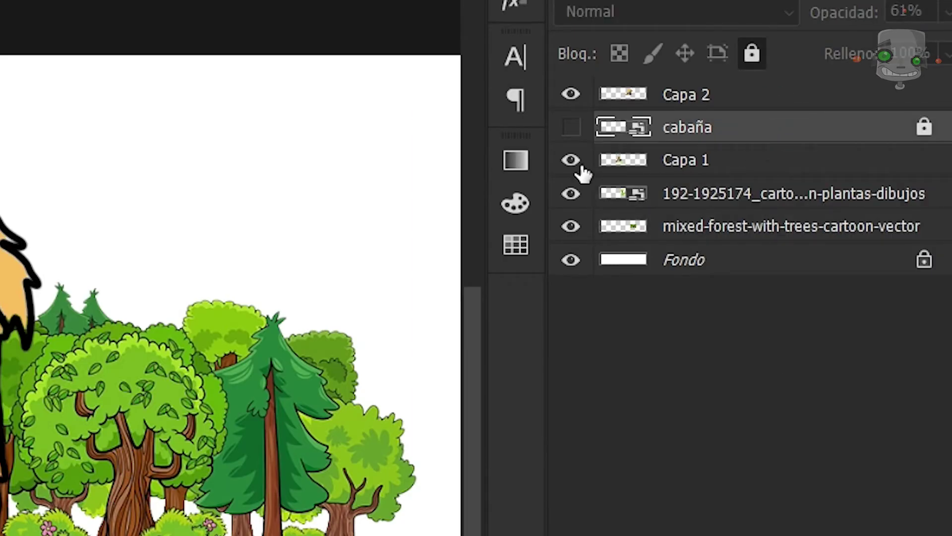
click(570, 128)
click(701, 130)
click(925, 128)
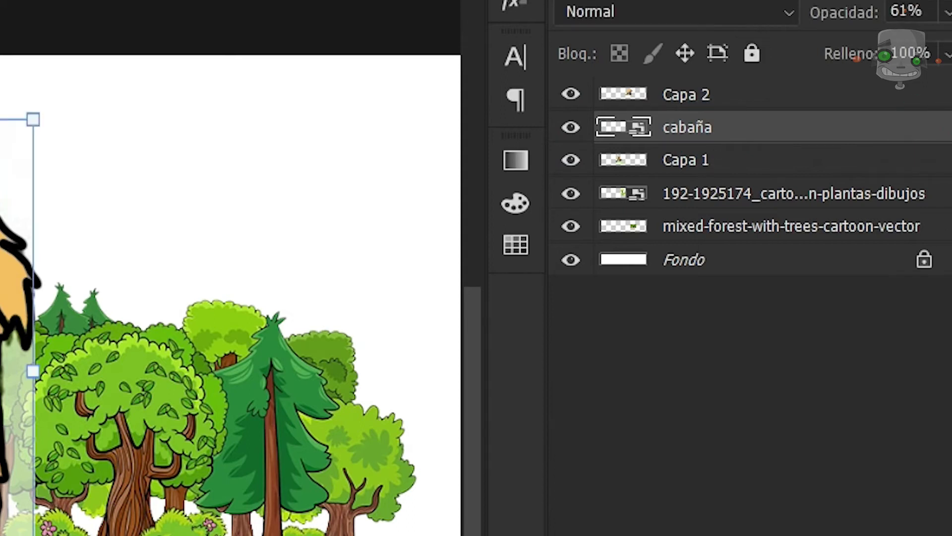
key(Delete)
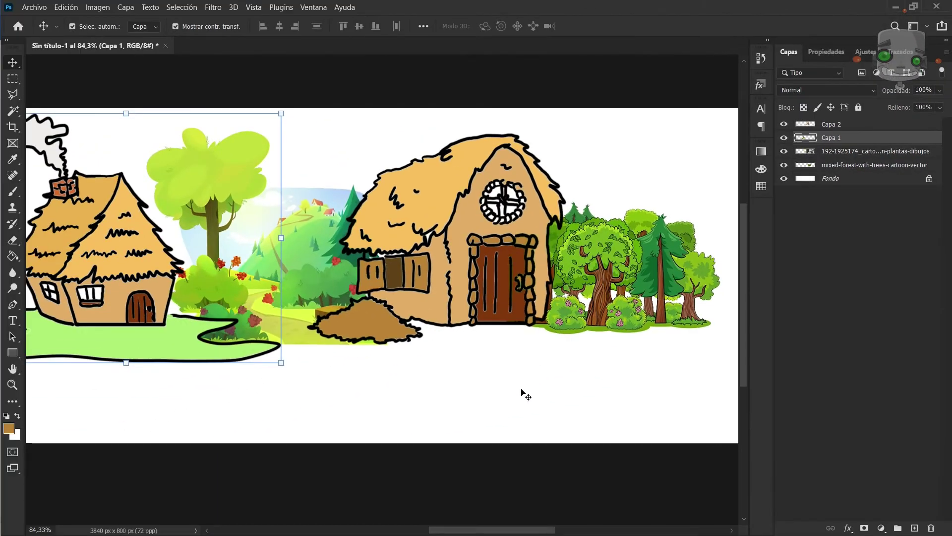
- Lower the arched-roof cabin slightly and duplicate the two forest images to fill the full width of the background
drag(472, 288, 464, 305)
scroll(479, 318, down, 1)
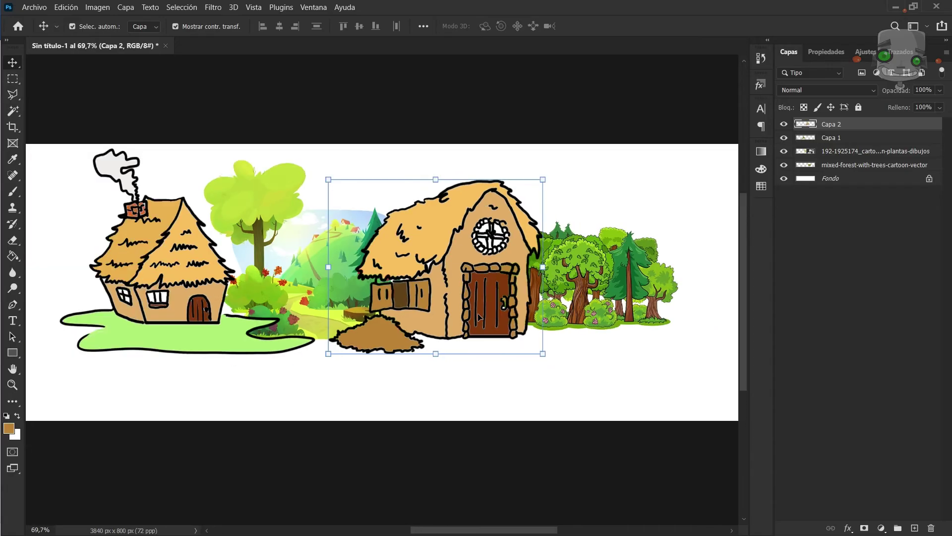
scroll(479, 318, down, 2)
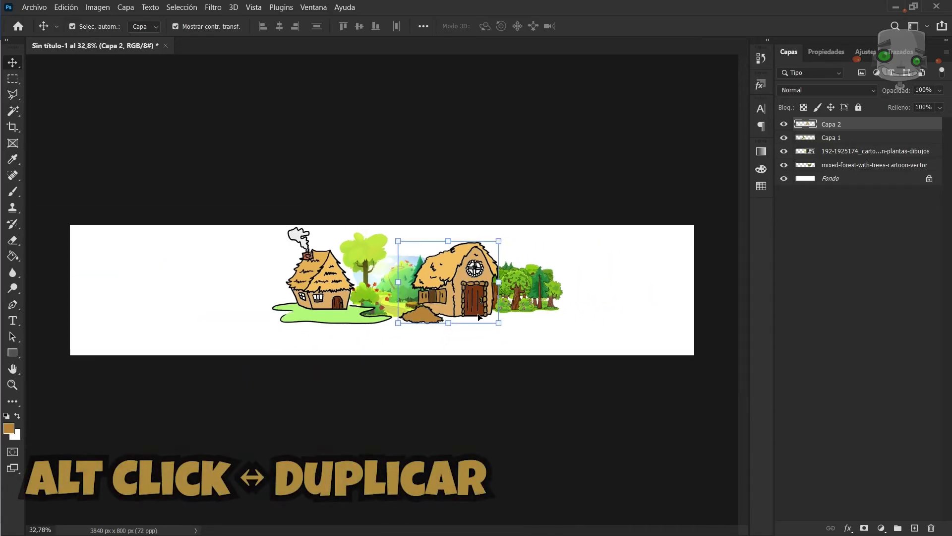
drag(510, 282, 510, 283)
drag(266, 291, 144, 284)
drag(144, 285, 682, 289)
drag(394, 287, 589, 284)
drag(583, 290, 302, 283)
drag(578, 289, 441, 284)
click(517, 331)
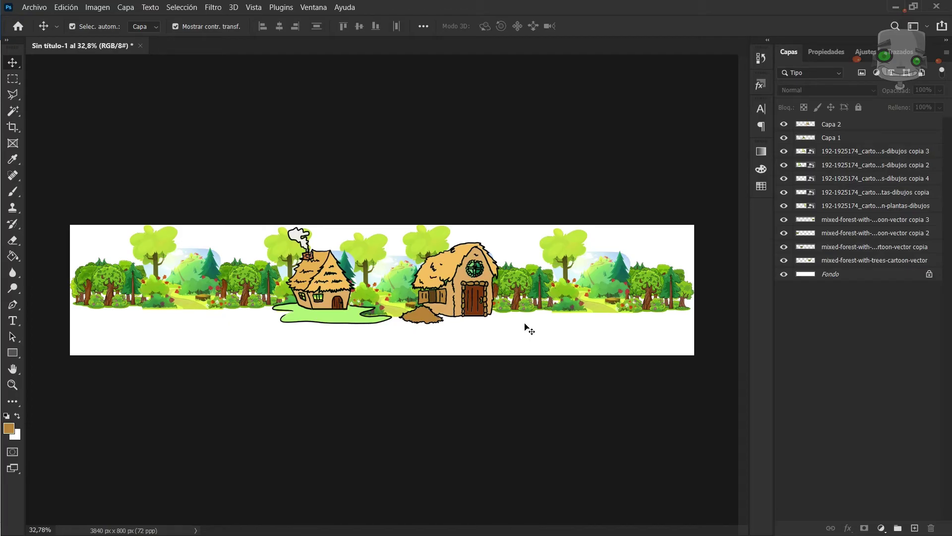
- Merge all the forest image layers into one layer and rename it Arboles
click(846, 154)
shift+click(887, 263)
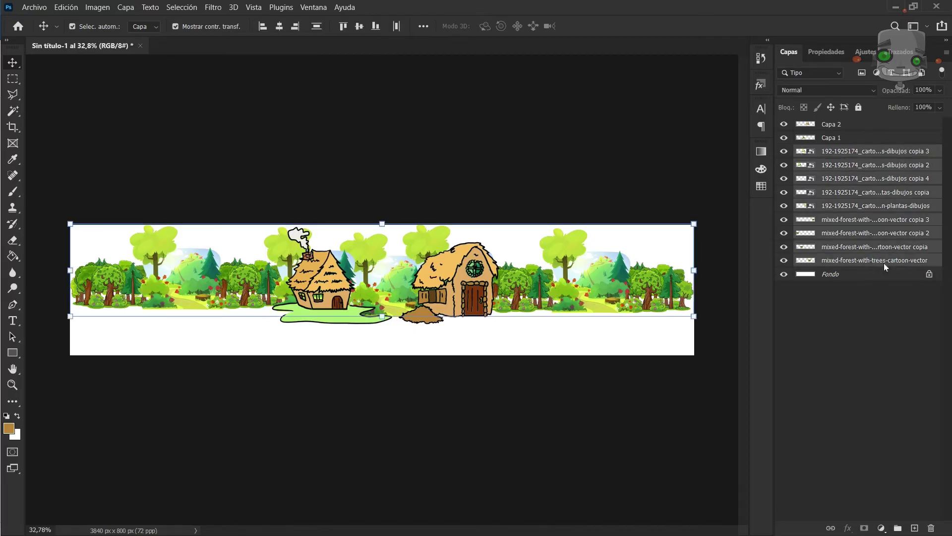
right_click(886, 263)
click(742, 385)
double_click(853, 151)
text(A)
click(477, 288)
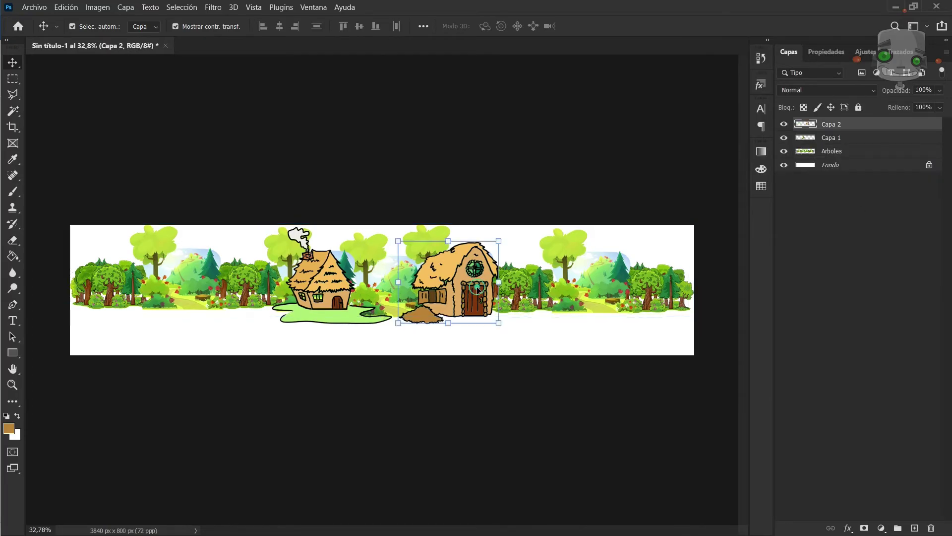
- Duplicate the arched-roof cabin onto the background's left end and the smoking-chimney cabin onto its right end
drag(463, 293, 158, 293)
drag(325, 295, 646, 303)
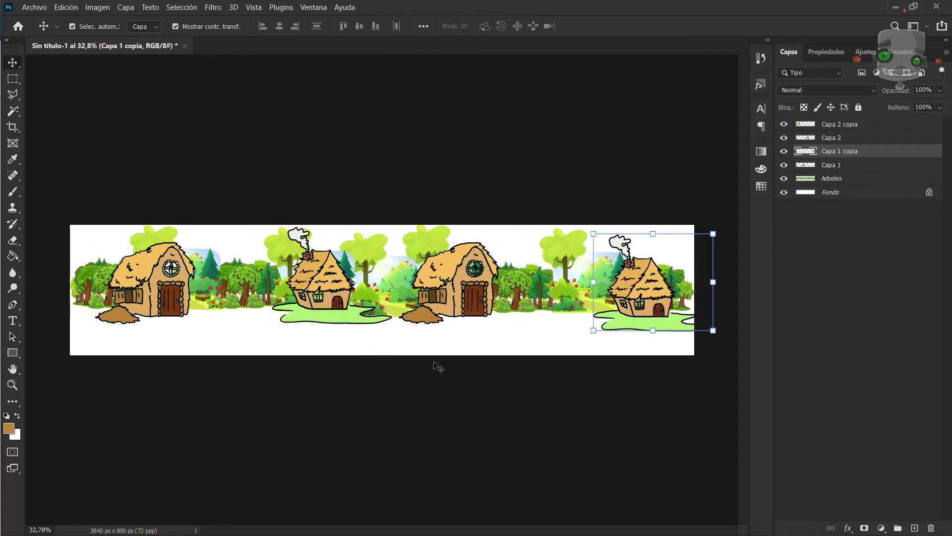
click(402, 392)
- Merge the four cabin layers into one layer and rename it Cabañas
click(851, 123)
shift+click(850, 166)
right_click(850, 165)
click(759, 187)
text(Cabañas)
key(Return)
click(826, 233)
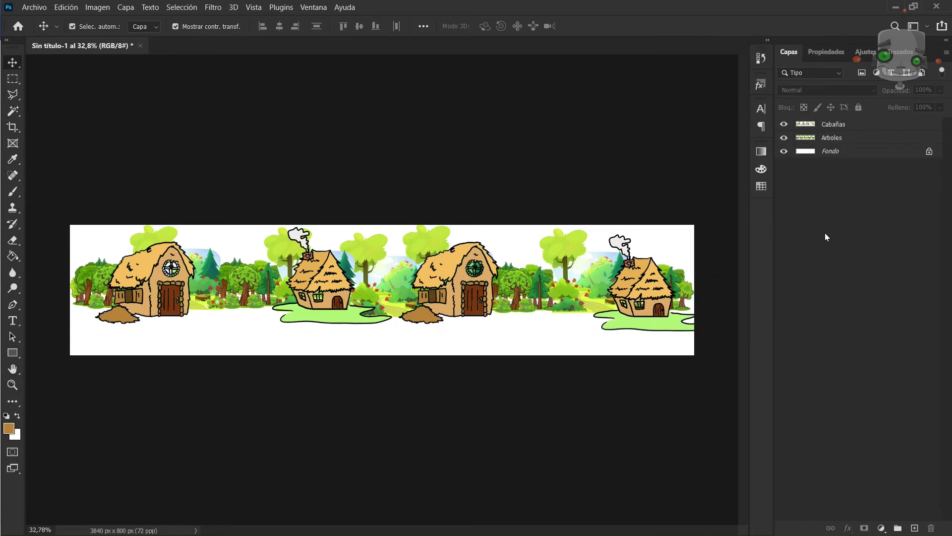
- Create a new layer directly above Fondo and name it Cielo
click(831, 151)
click(915, 528)
double_click(832, 152)
text(Cielo)
key(Return)
- Draw a sky rectangle about 4022 x 631 px across the upper background and fill it with a preset gradient from the Azules group
click(12, 352)
mouse_move(54, 204)
mouse_down()
mouse_move(186, 266)
mouse_move(709, 307)
mouse_up()
click(762, 152)
click(611, 224)
click(646, 243)
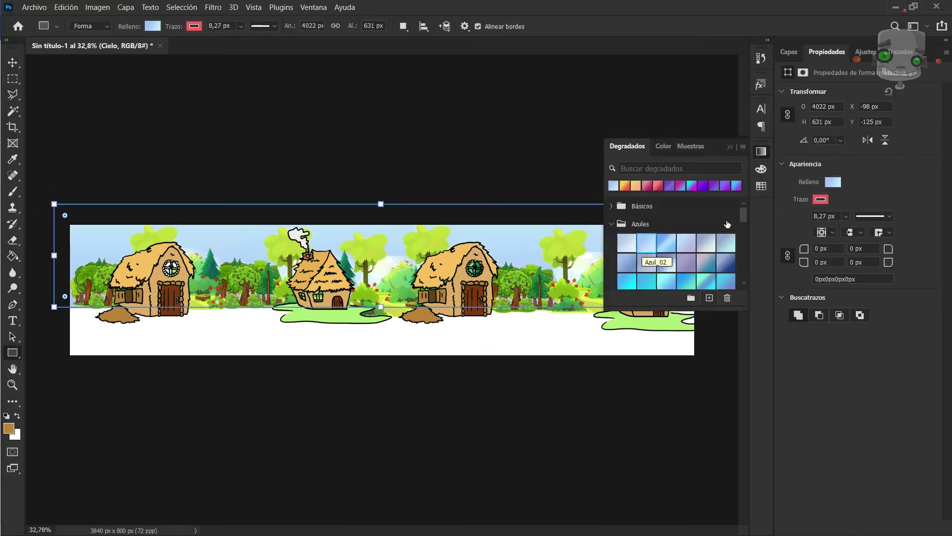
click(667, 243)
click(13, 63)
click(339, 165)
click(730, 147)
click(788, 52)
- Create a new layer above Arboles and name it Piso
click(844, 138)
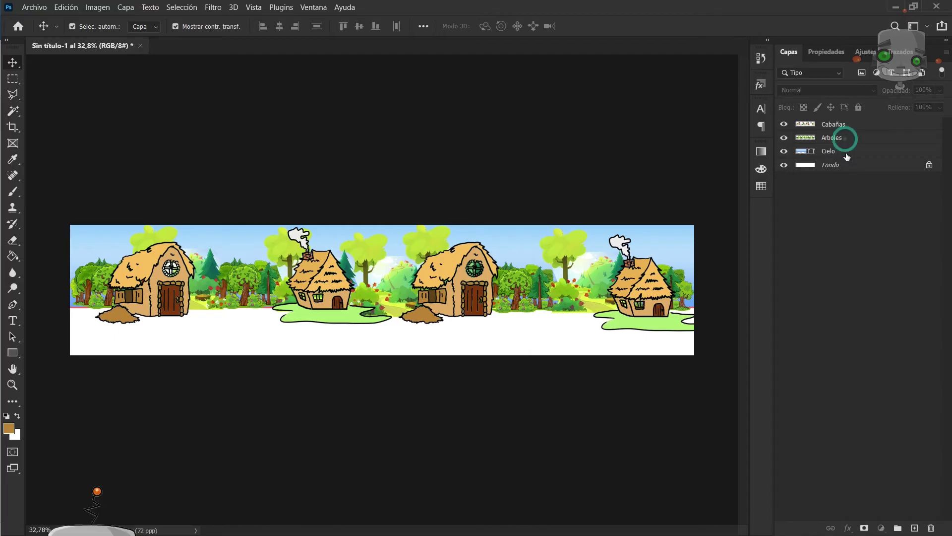
click(915, 528)
double_click(832, 138)
text(Piso)
key(Return)
- Draw a ground rectangle about 4172 x 430 px across the lower background and fill it with a green preset gradient
click(13, 352)
drag(48, 288, 725, 357)
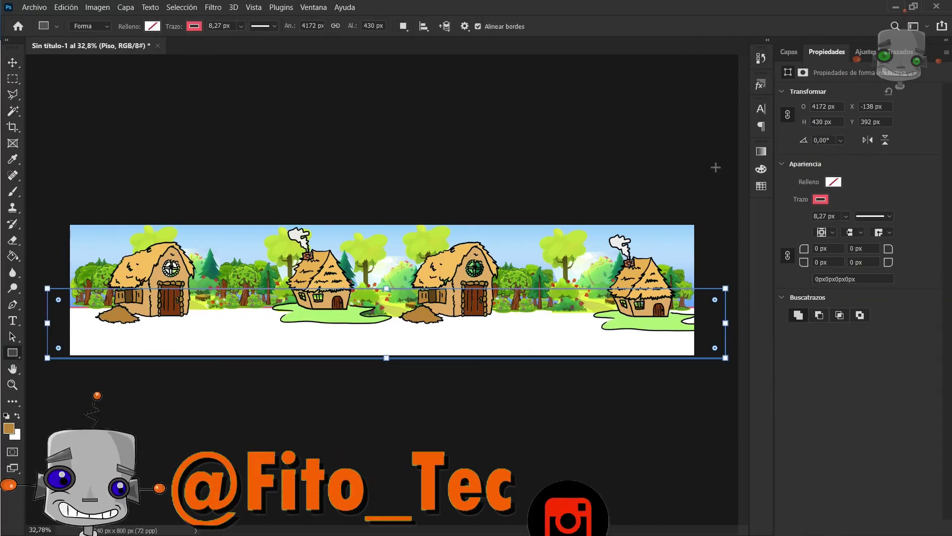
click(761, 151)
click(612, 224)
drag(745, 218, 744, 238)
click(688, 240)
click(612, 272)
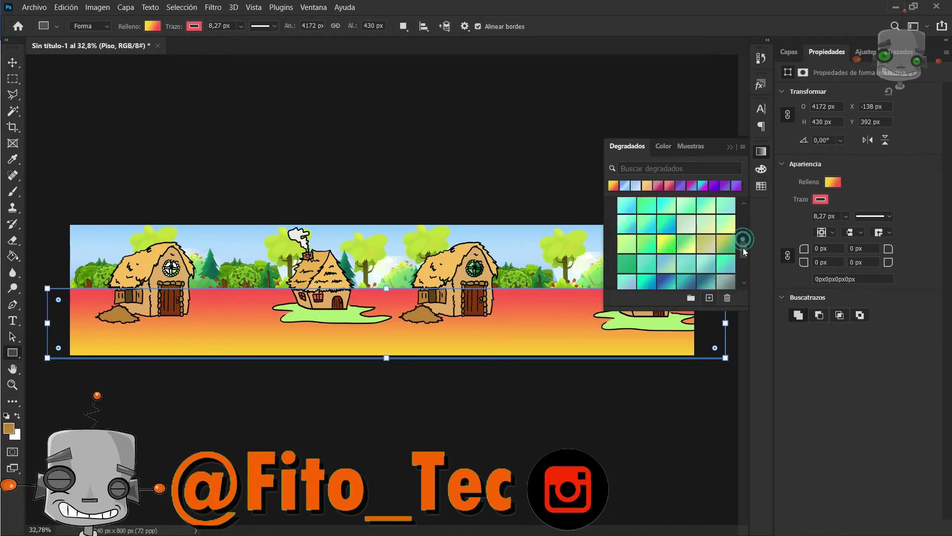
click(686, 243)
click(12, 63)
click(399, 157)
- Move the Piso layer below Arboles so the ground sits behind the trees and cabins
click(788, 52)
drag(844, 138, 849, 156)
click(604, 202)
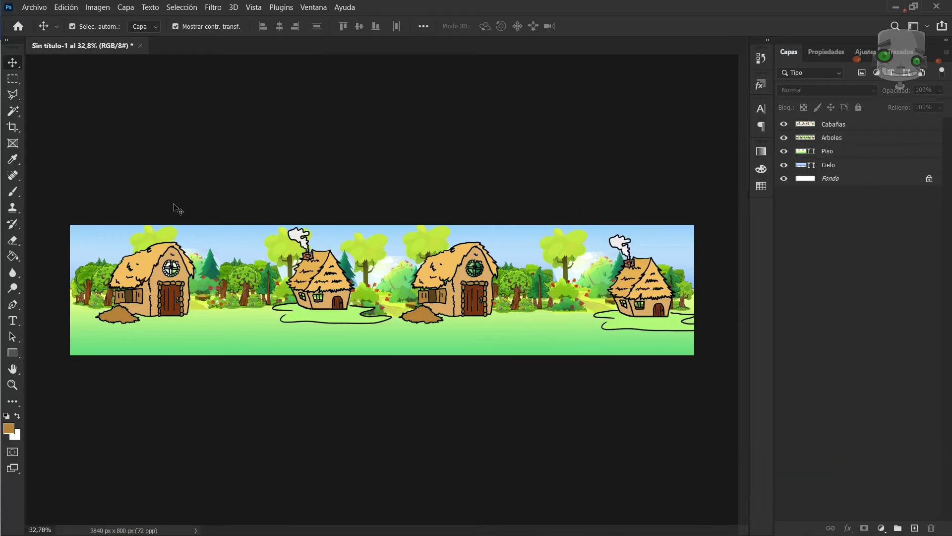
- Switch to Chrome, search Google Images for "arbustos dibujados" and filter the results by colour to Transparente
key(super)
triple_click(105, 68)
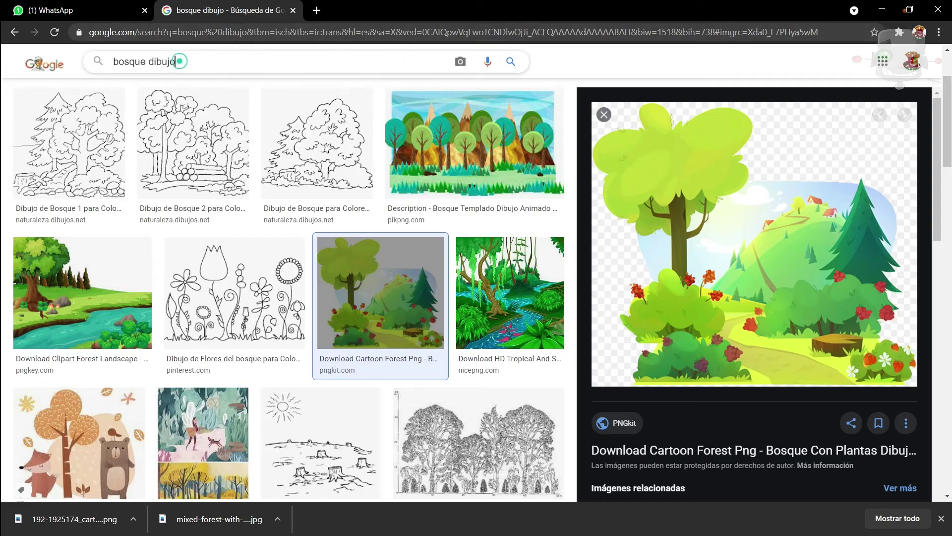
text(arbustos)
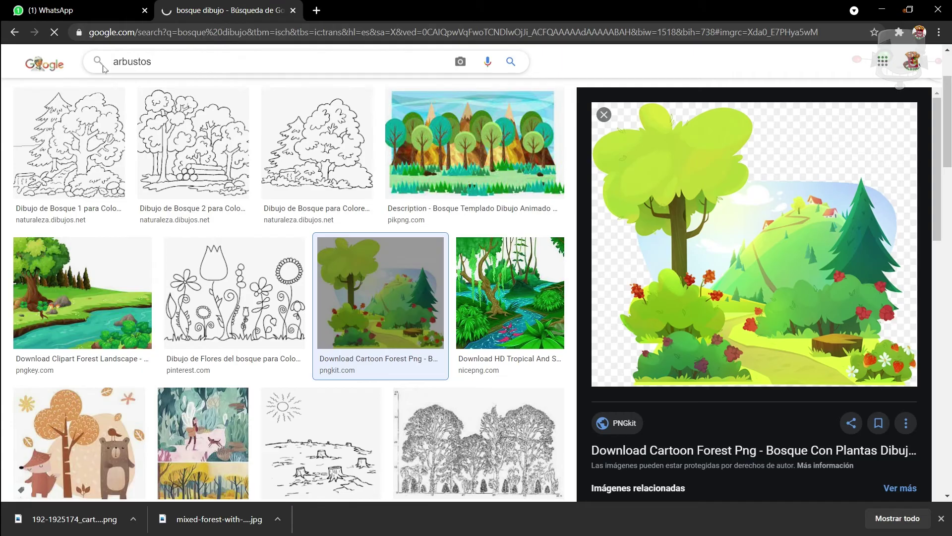
text( dibujados)
key(Return)
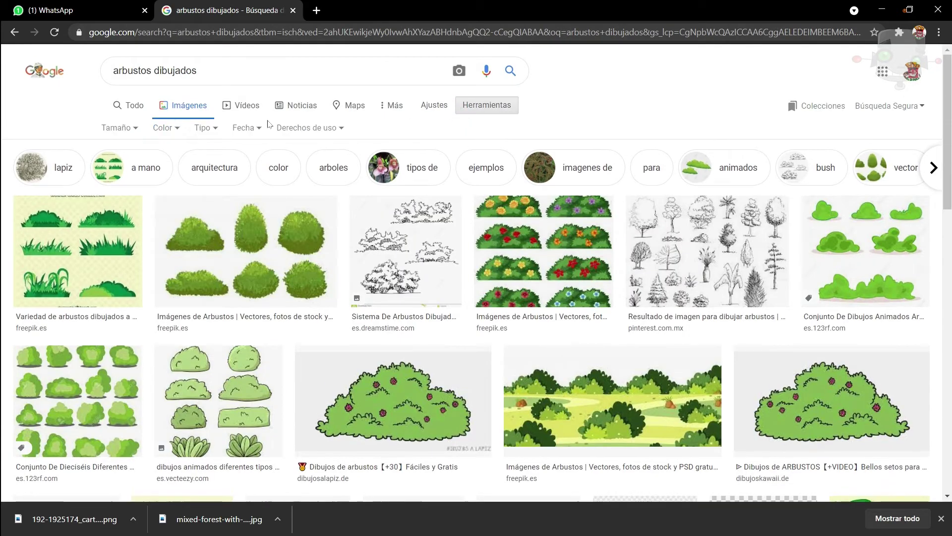
click(167, 127)
click(177, 189)
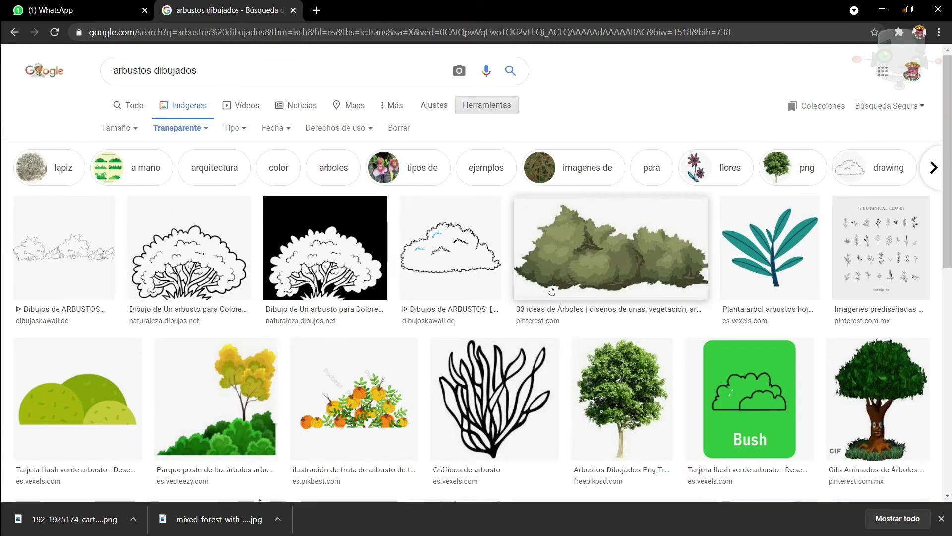
- Open the Pixabay green leafy plants image and save it to Escritorio as plants-576277_960_720.png
click(551, 290)
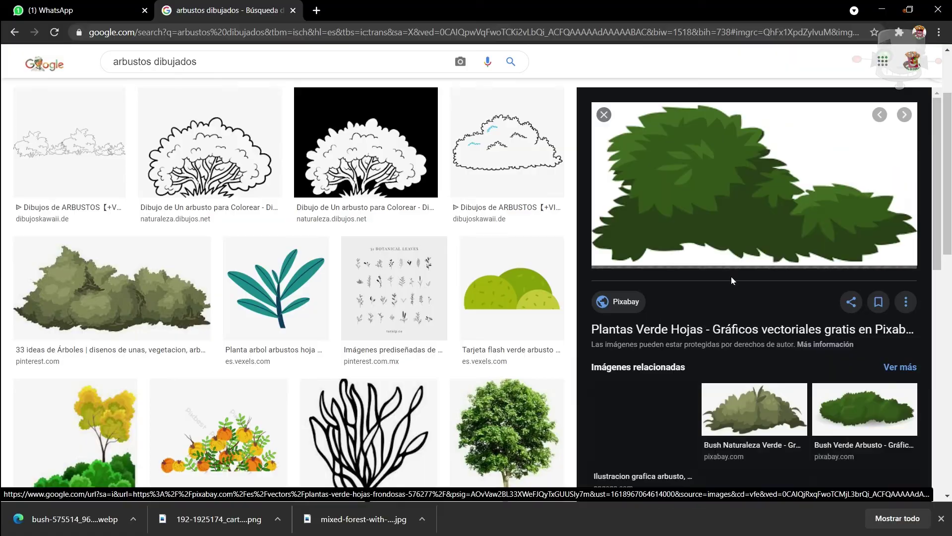
right_click(673, 214)
click(764, 358)
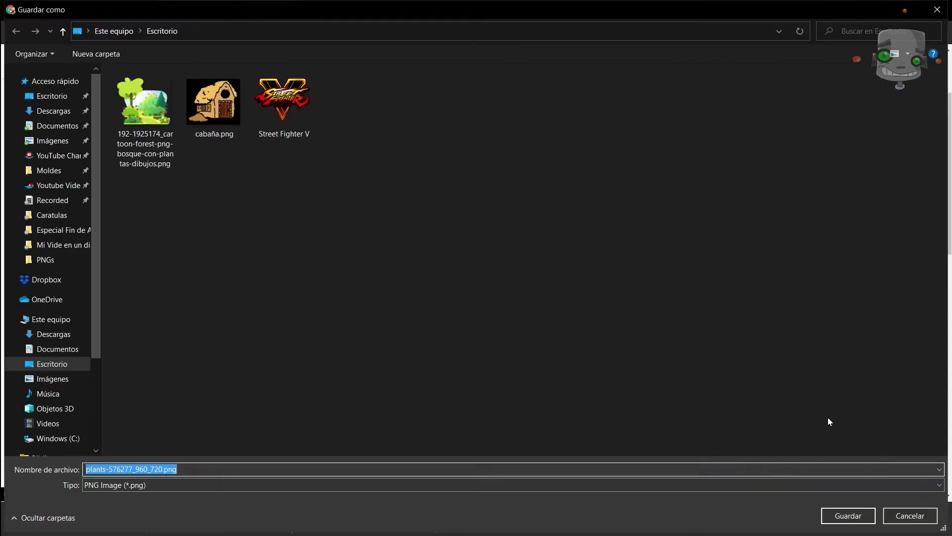
click(849, 515)
- Return to Photoshop and add a new layer named Arbustos above the Cabañas layer
click(15, 521)
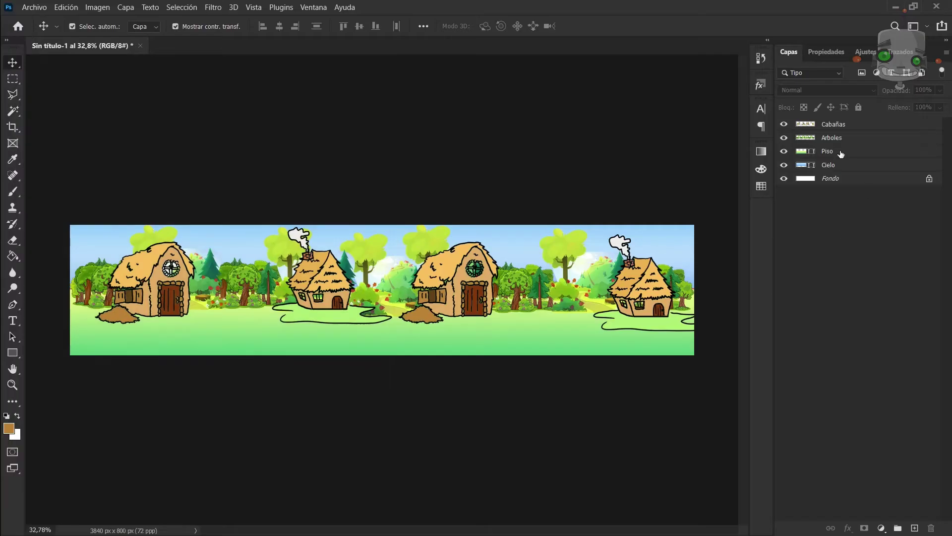
click(838, 128)
click(915, 529)
double_click(832, 124)
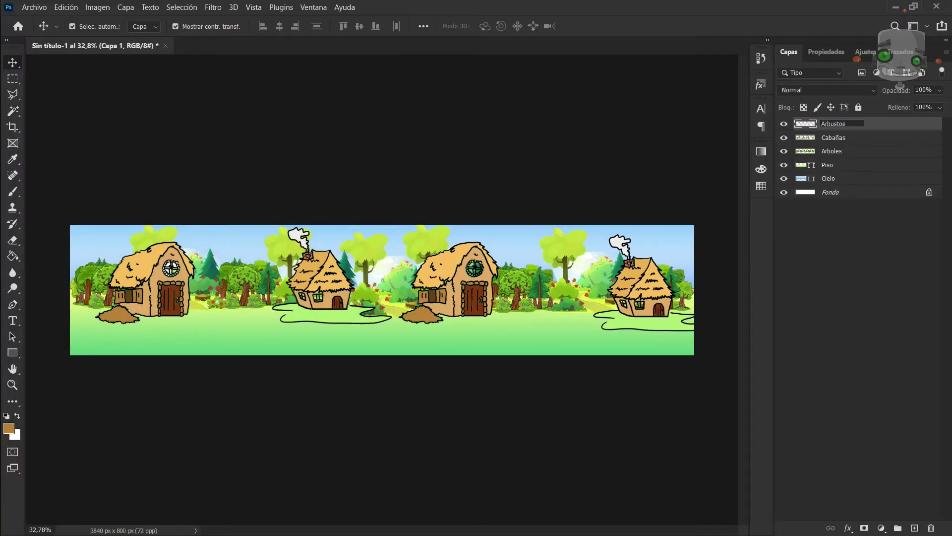
key(Return)
- Place the plants-576277_960_720 image as an embedded element and repeat it as three bushes along the lower edge of the background
click(37, 7)
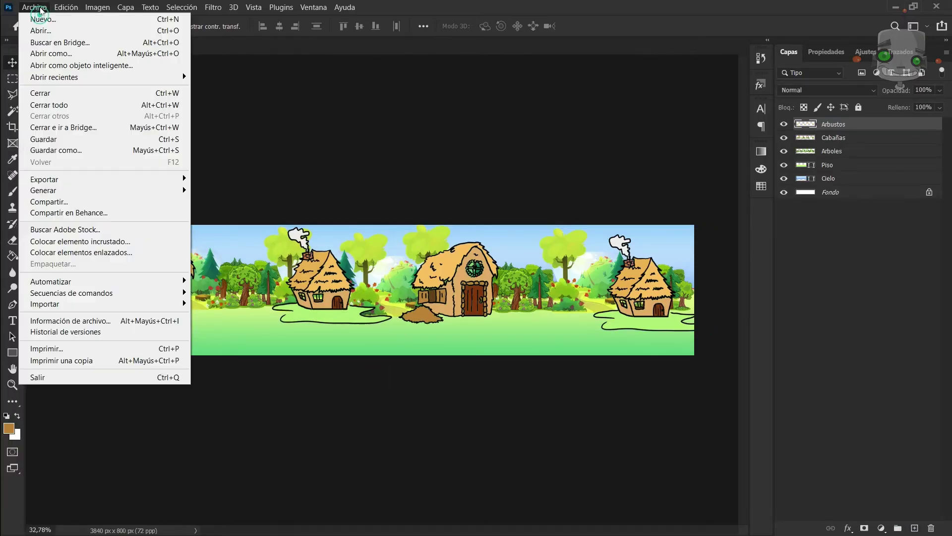
click(80, 242)
double_click(506, 115)
drag(373, 312, 667, 349)
key(alt+space)
click(686, 27)
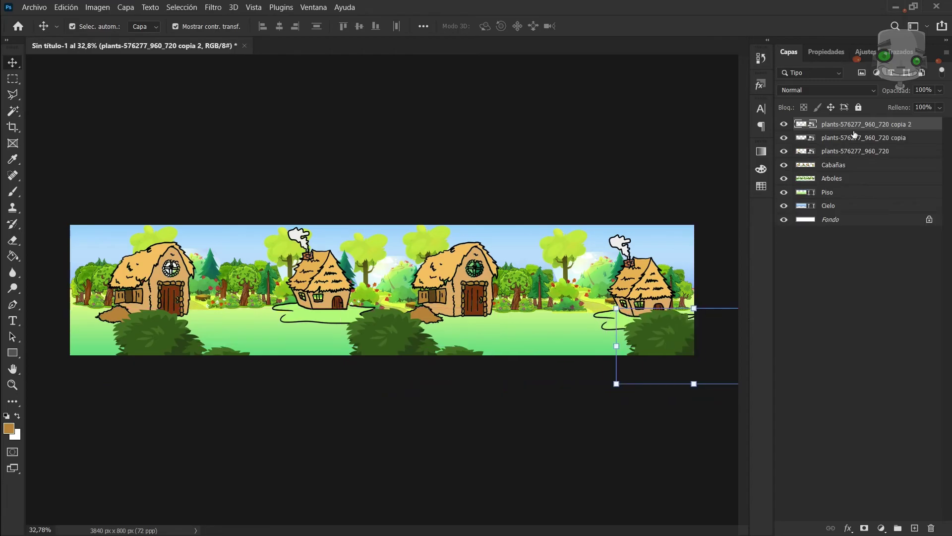
- Merge the three plants-576277_960_720 layers into a single layer
click(844, 151)
shift+click(840, 124)
right_click(839, 144)
click(704, 379)
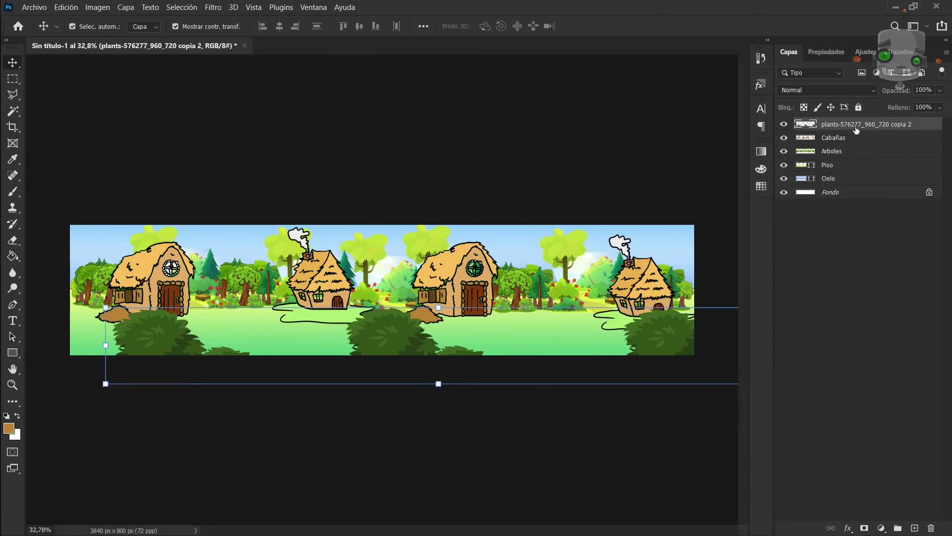
click(846, 256)
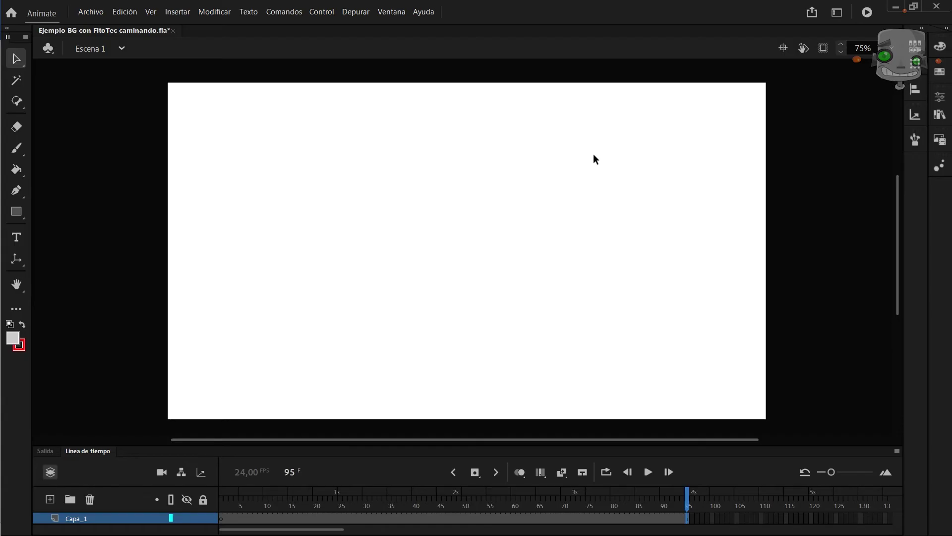
- Switch to Animate and open BG ejemplo.psd from the Cap06 folder for import to the stage
click(85, 14)
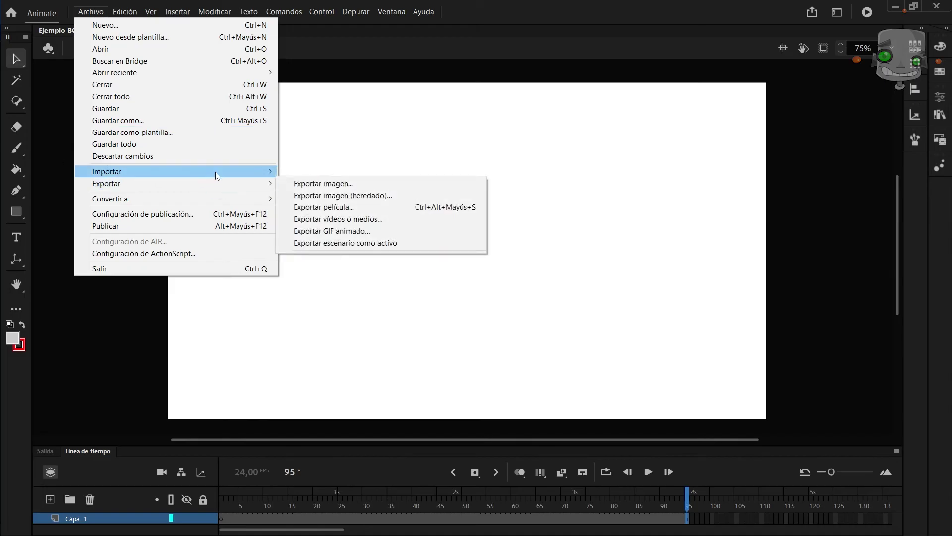
mouse_move(216, 175)
click(361, 173)
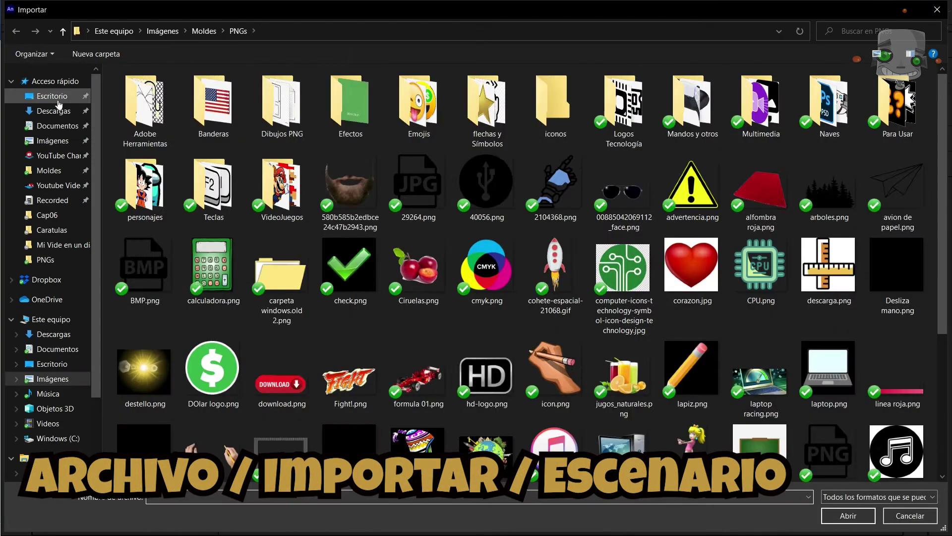
click(52, 97)
click(47, 215)
click(149, 93)
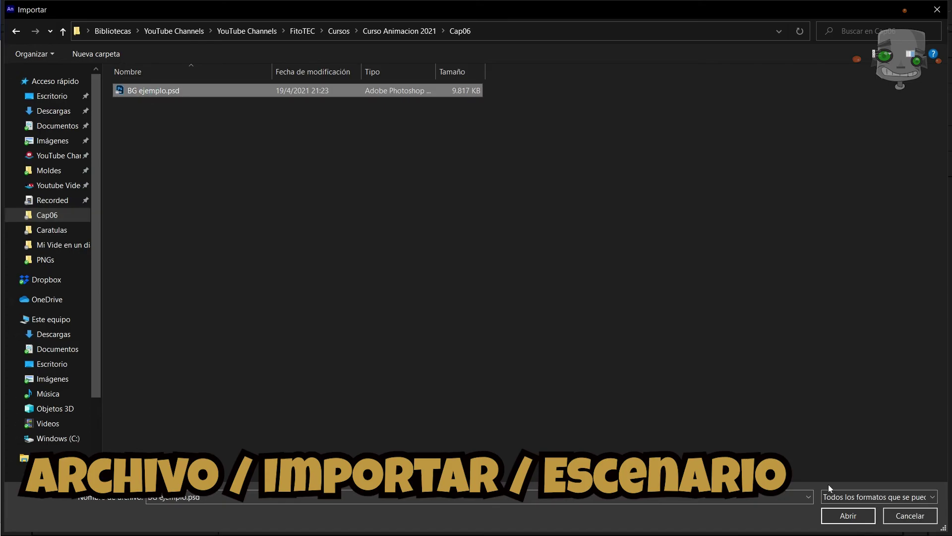
click(848, 516)
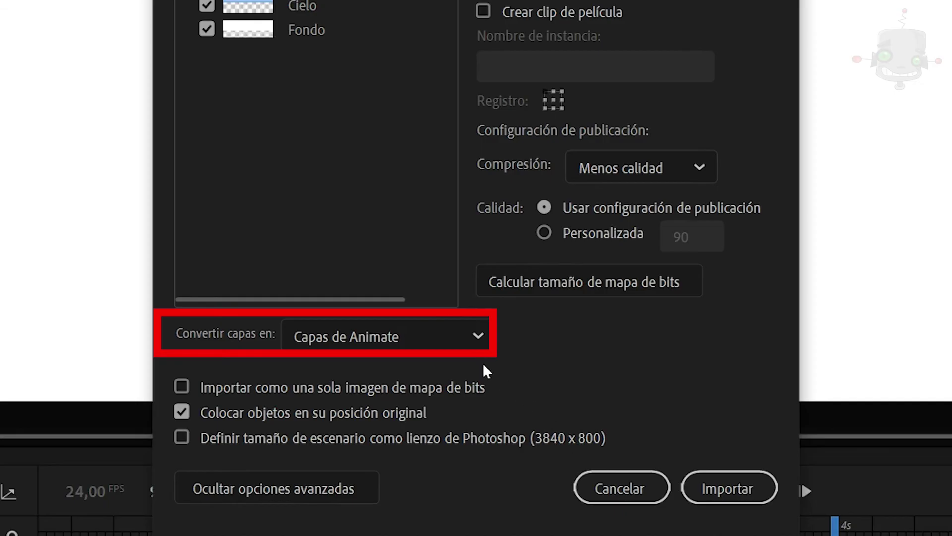
- Import the PSD with its layers converted to Capas de Animate and objects placed in their original position
click(482, 339)
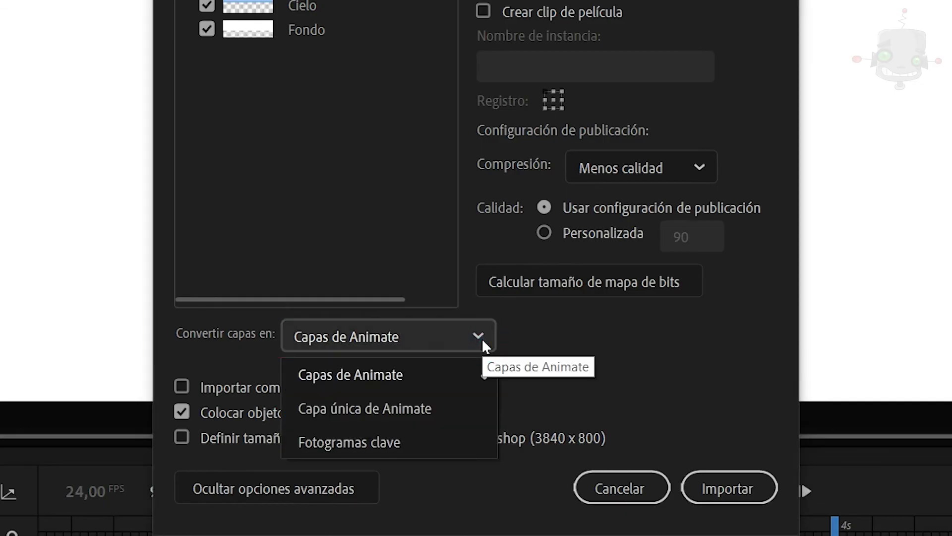
click(484, 343)
click(733, 480)
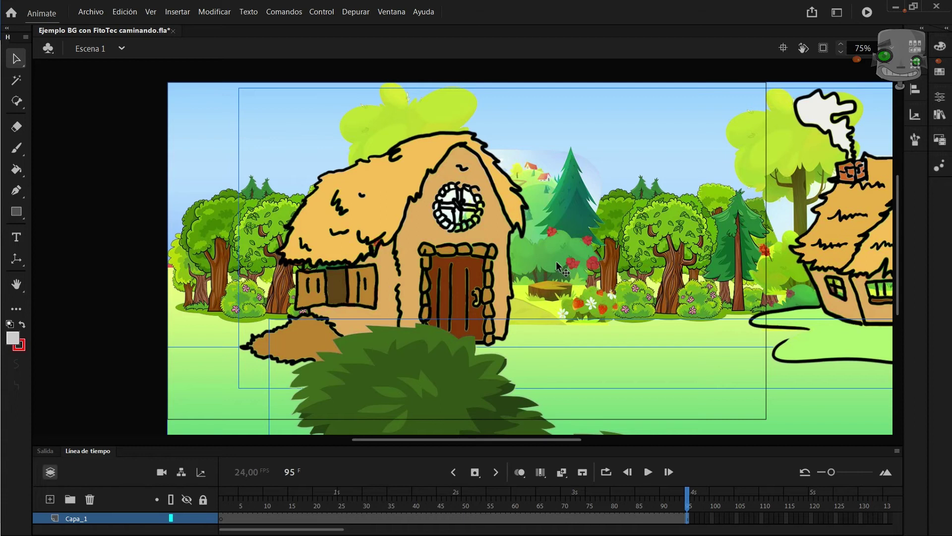
scroll(557, 266, down, 6)
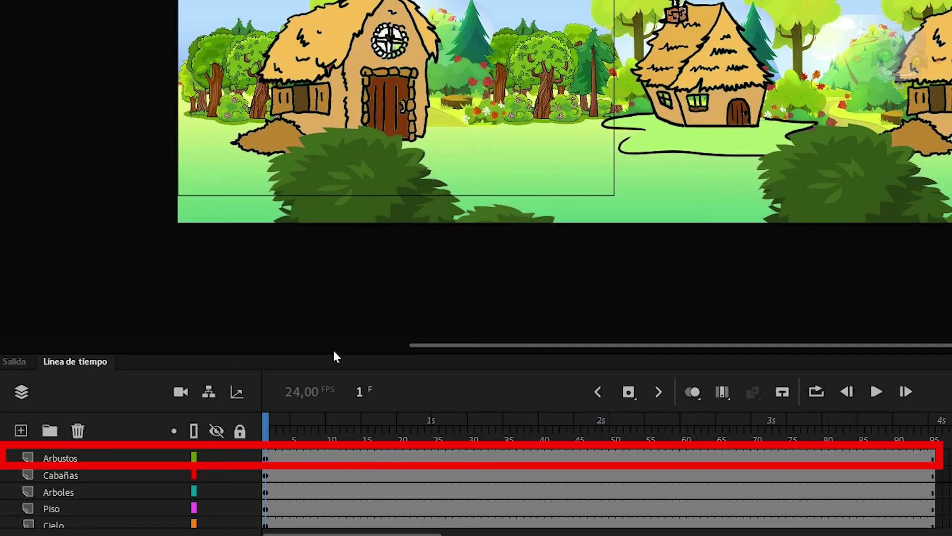
- Add a layer named Personaje between the Arbustos and Cabañas layers
click(67, 474)
click(22, 429)
double_click(59, 474)
text(Personaje)
key(Return)
- Paste the walking robot onto the Personaje layer, enlarge it and place it in front of the first cabin
key(ctrl+v)
drag(526, 82, 452, 82)
key(q)
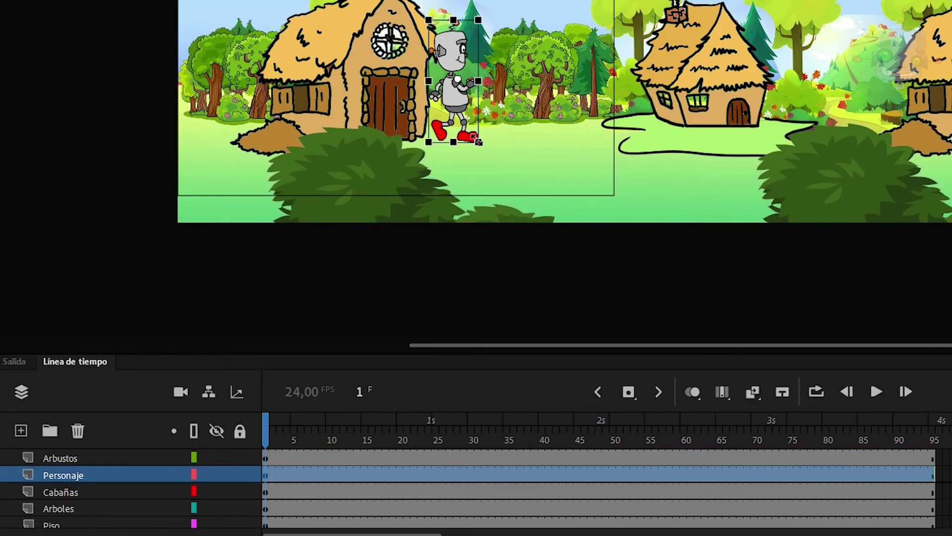
drag(479, 143, 496, 171)
drag(452, 82, 263, 82)
drag(297, 165, 301, 183)
drag(267, 82, 392, 72)
- Scrub through the walk, open the robot symbol for editing and add a layer named Sombra below MergedLayer_1
drag(266, 428, 599, 428)
click(161, 133)
double_click(414, 102)
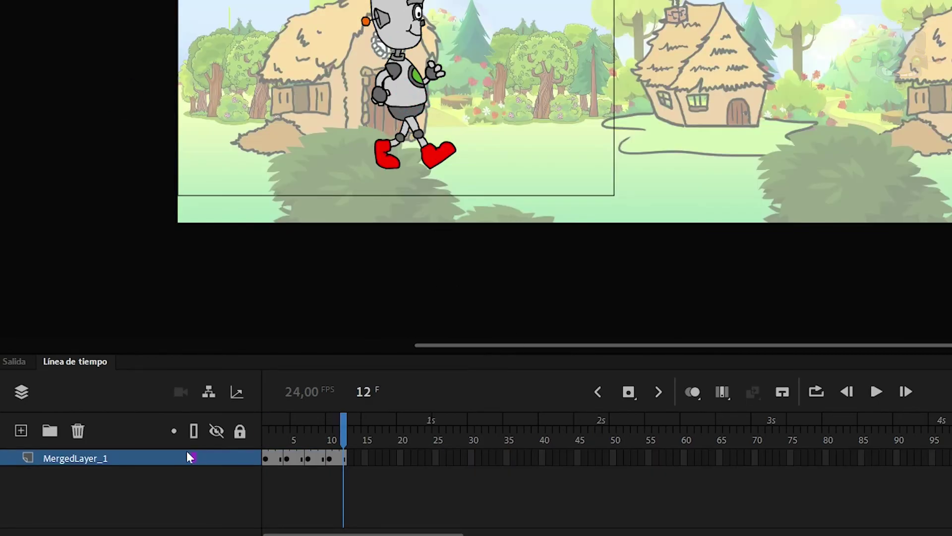
drag(97, 463, 104, 480)
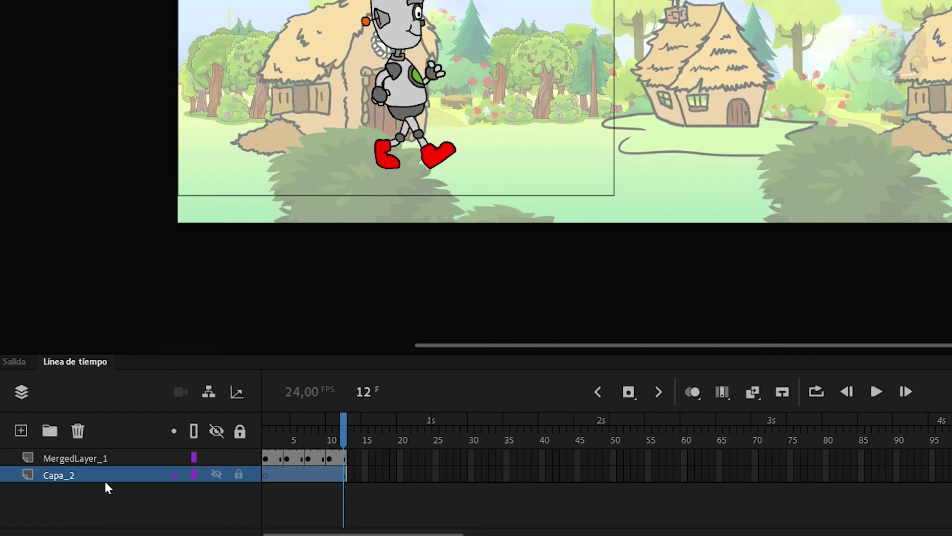
double_click(79, 474)
text(Sombra)
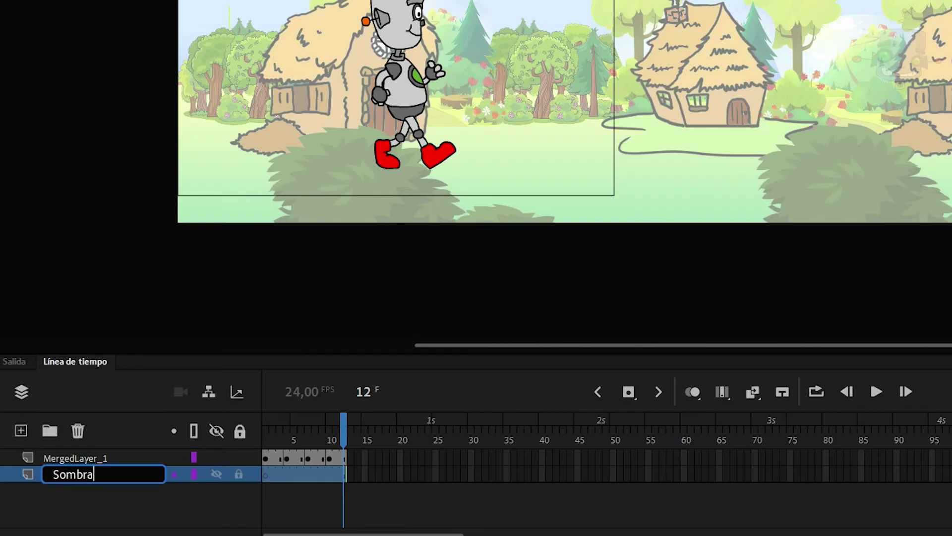
key(Return)
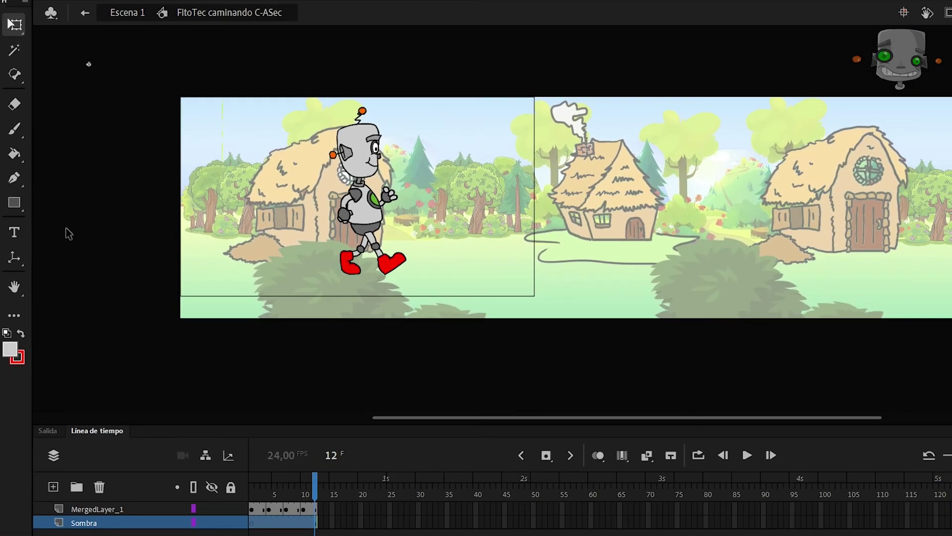
- Draw a flat, semi-transparent dark oval without a stroke under the robot's feet as its shadow on the Sombra layer
click(14, 202)
click(89, 247)
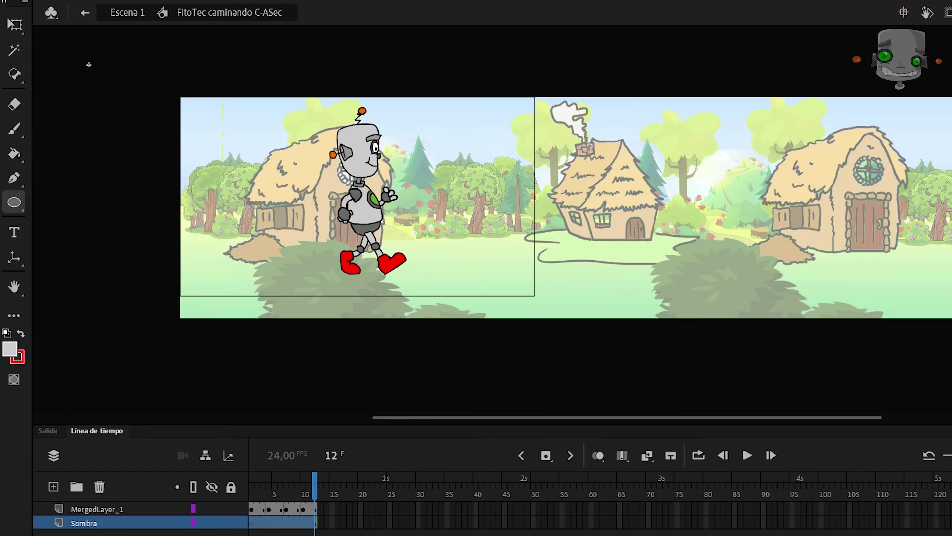
key(ctrl+F3)
click(753, 222)
click(810, 274)
click(755, 250)
click(949, 265)
mouse_move(339, 260)
mouse_down()
mouse_move(440, 276)
mouse_move(400, 278)
mouse_up()
key(v)
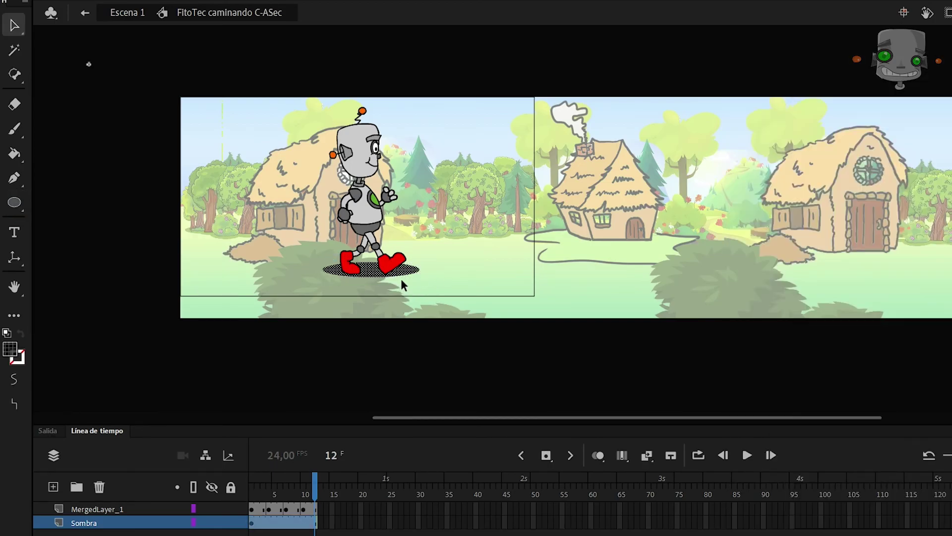
- Leave the robot symbol for Escena 1 and play the animation from the first frame
click(85, 14)
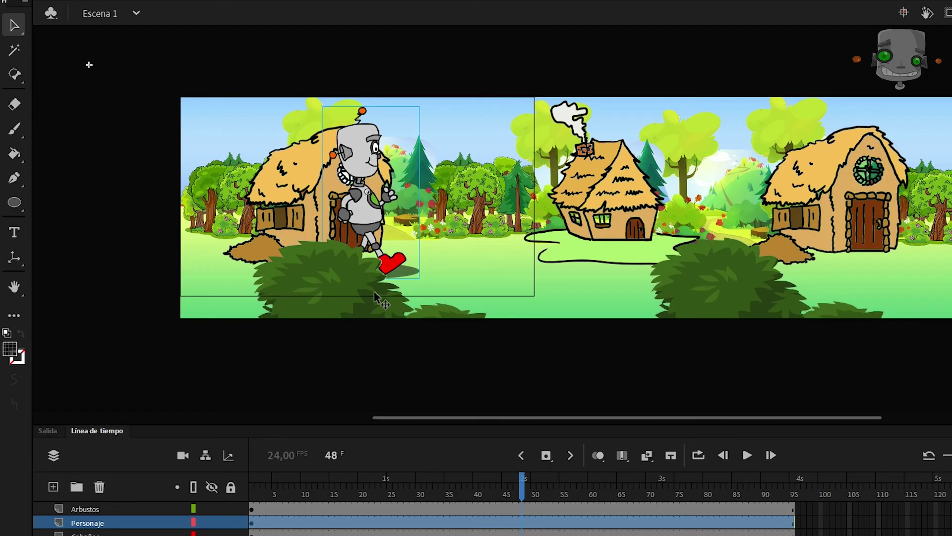
click(253, 478)
key(Return)
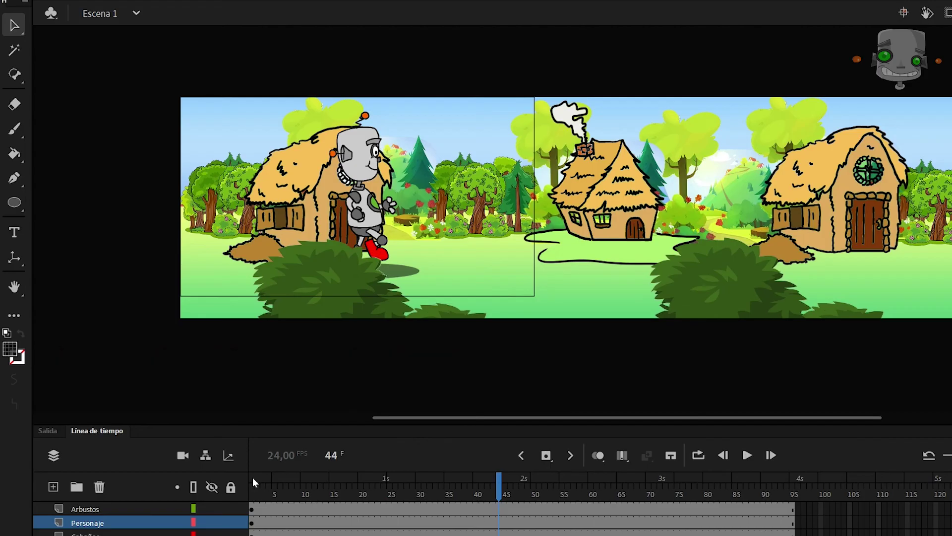
- Add a camera to the scene and create a motion tween across the Camera layer
click(111, 509)
key(c)
right_click(342, 513)
click(424, 162)
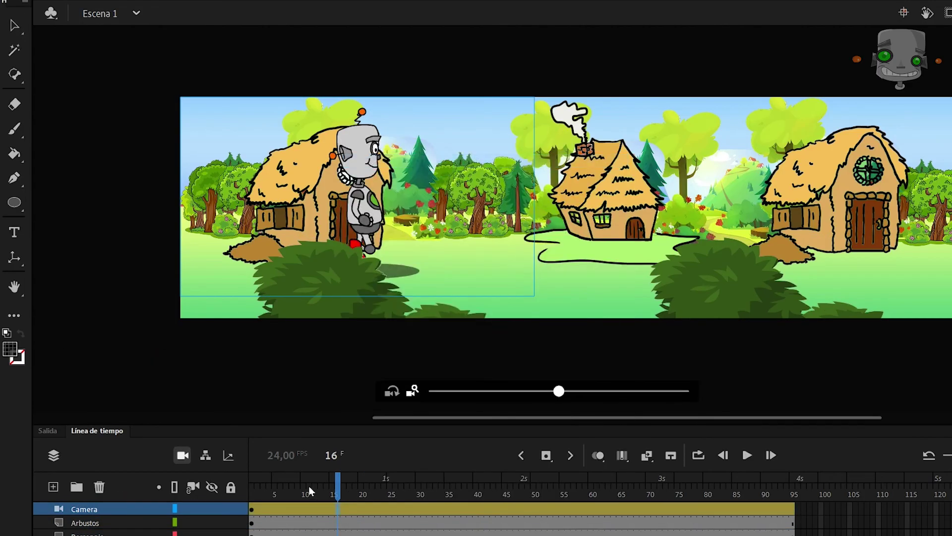
scroll(160, 521, down, 1)
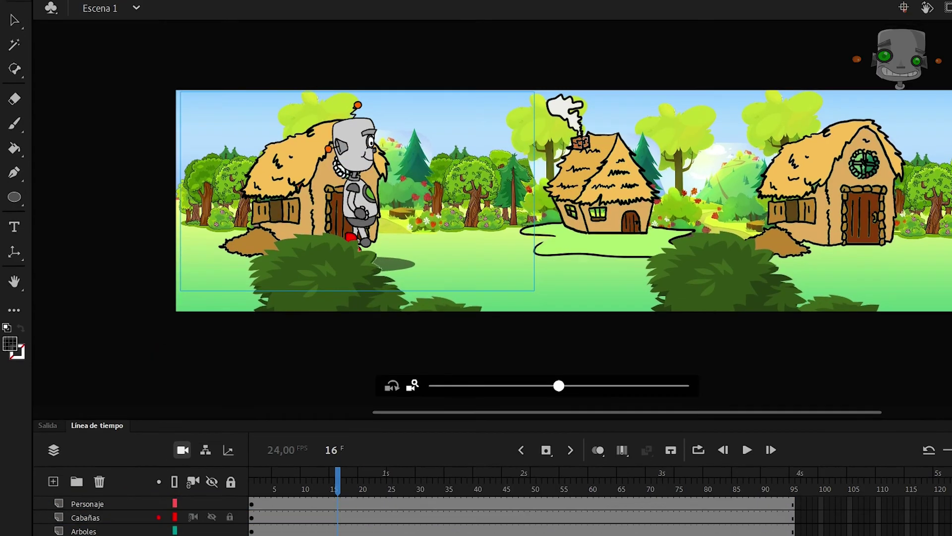
scroll(122, 531, up, 2)
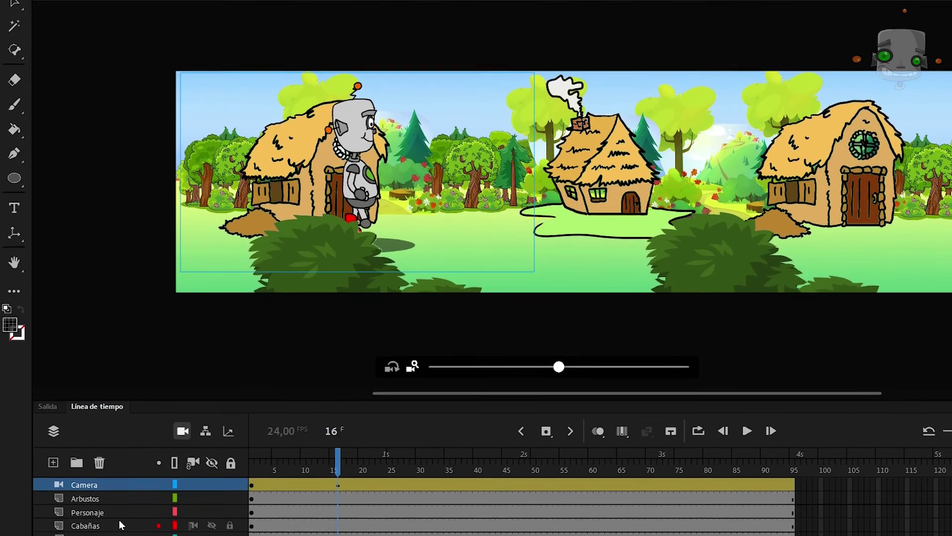
- Toggle the Arbustos layer's visibility off and on again, and attach the Personaje layer to the camera
click(212, 486)
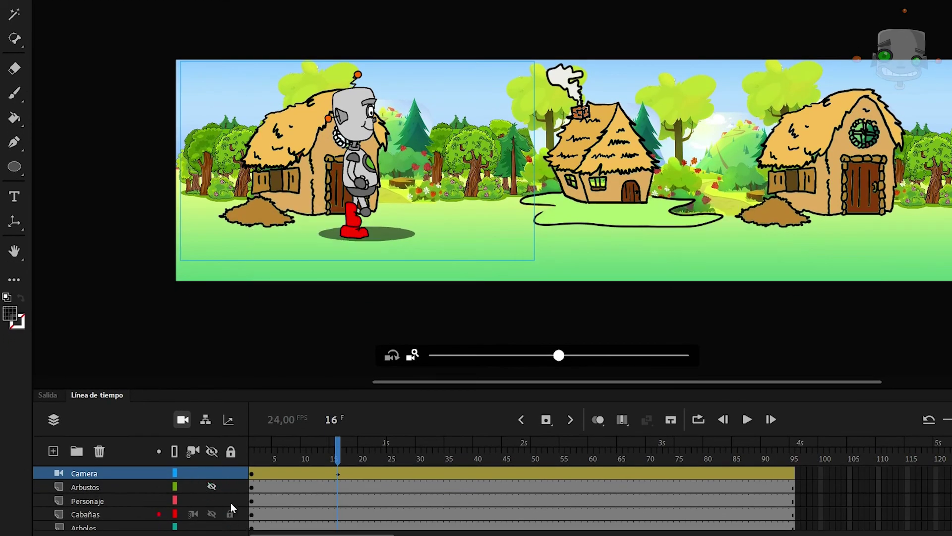
click(212, 487)
click(193, 500)
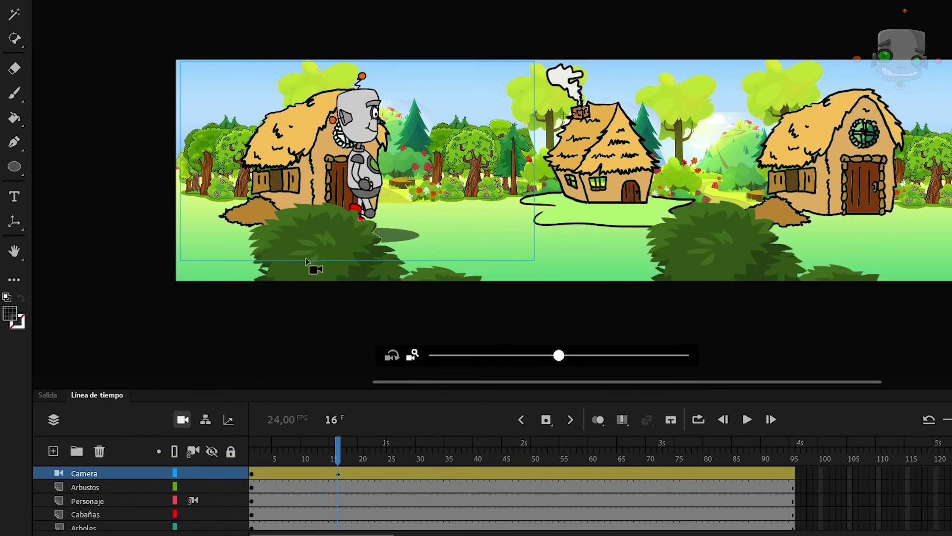
- Pan the camera to the right at frame 16 and play the animation from the first frame
drag(337, 460, 338, 480)
drag(315, 191, 403, 190)
click(252, 452)
key(Return)
- Move the camera keyframe from frame 16 to about frame 32 and replay the animation from the start
click(338, 474)
drag(338, 474, 429, 474)
click(252, 451)
key(Return)
key(Return)
- Pan the camera further right along the background at frame 95 and preview the camera move from the start
drag(502, 459, 793, 482)
drag(482, 215, 755, 214)
click(251, 442)
key(Return)
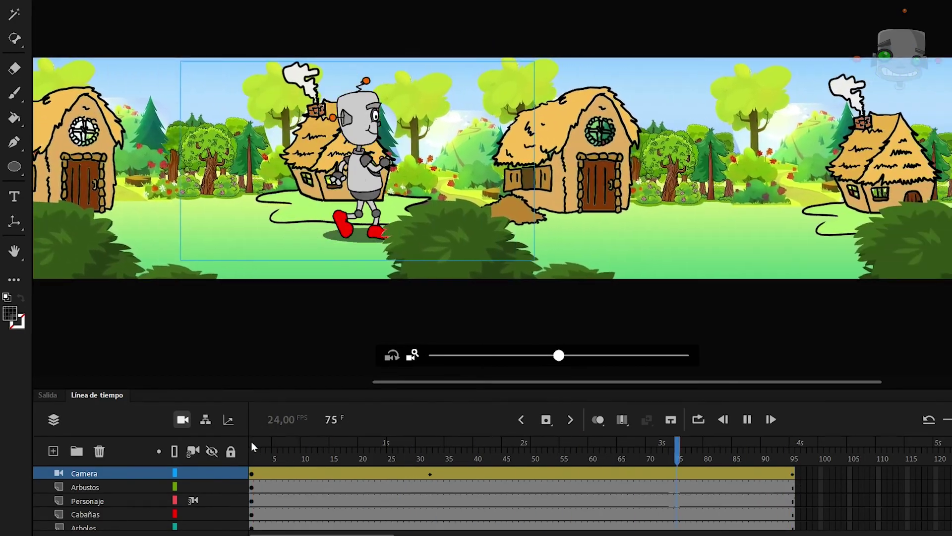
- Convert the content of the Arbustos layer at frame 1 into a symbol named Arbustos
mouse_move(253, 450)
mouse_down()
mouse_move(294, 459)
mouse_move(249, 453)
mouse_up()
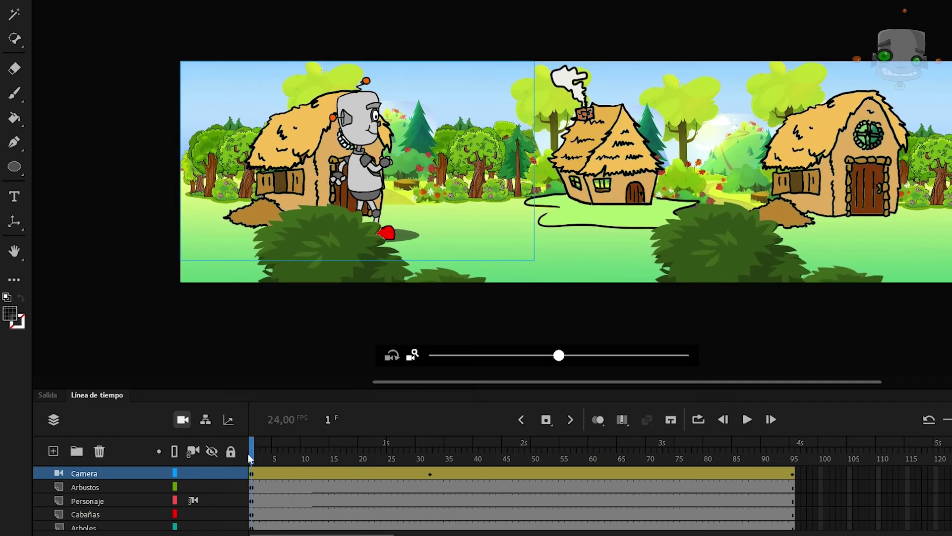
click(127, 489)
key(F8)
text(Arbustos)
key(Return)
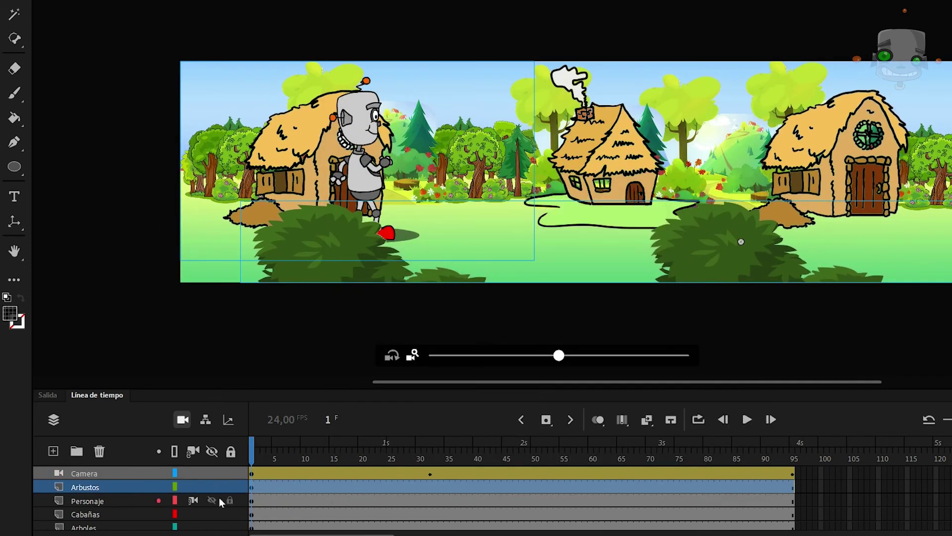
- Shift the bushes slightly to the right on an Arbustos keyframe at frame 95 and join it to frame 1 with a classic tween
click(791, 491)
key(v)
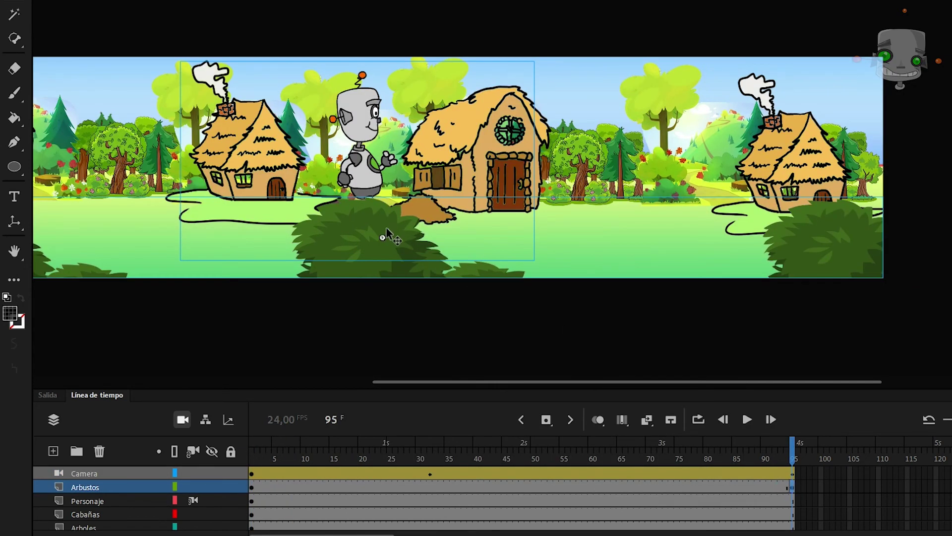
drag(358, 242, 390, 241)
right_click(469, 487)
click(599, 128)
- Play the animation from the first frame and check the bushes' movement up to frame 94
click(254, 444)
key(Return)
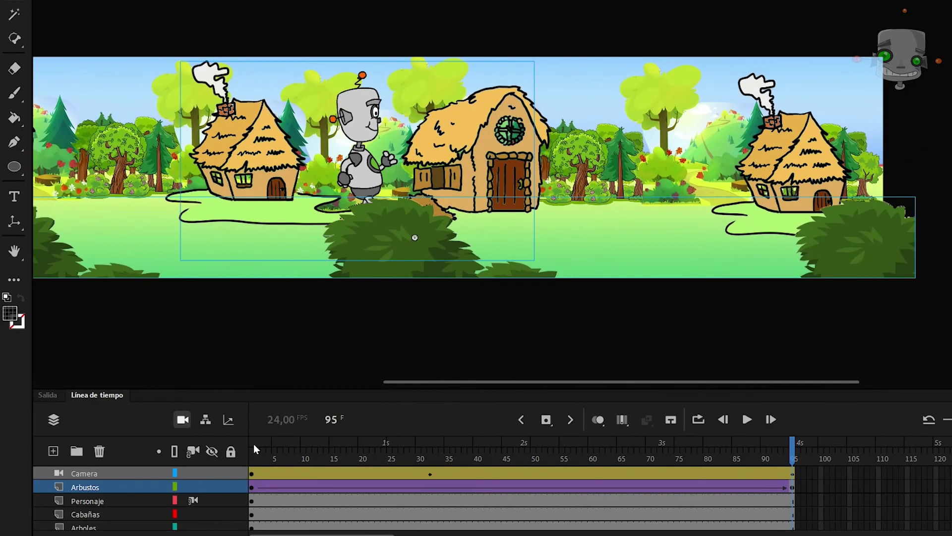
click(251, 451)
scroll(595, 233, down, 2)
drag(595, 233, 520, 241)
click(788, 449)
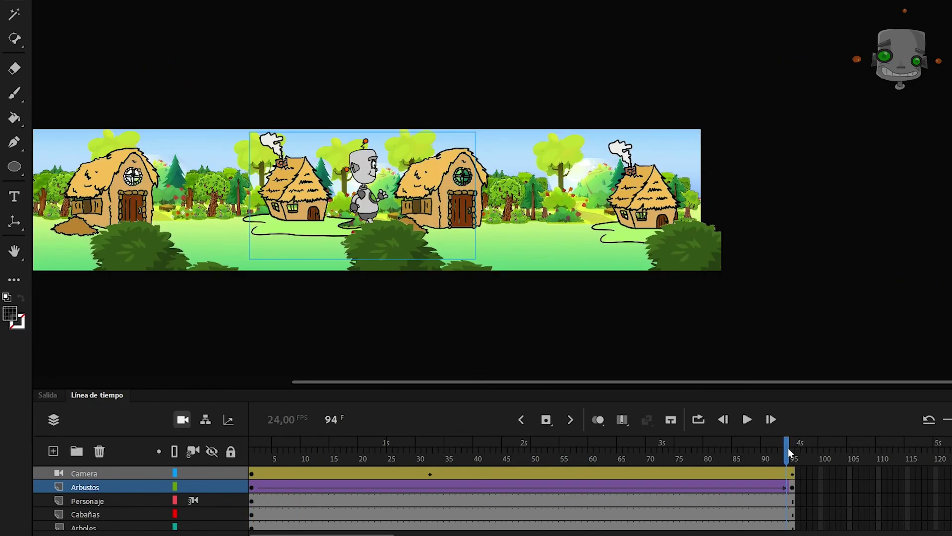
- Enable looping over the whole timeline, clip the view to the stage area and play the animation
click(699, 419)
click(911, 1)
click(945, 1)
click(950, 33)
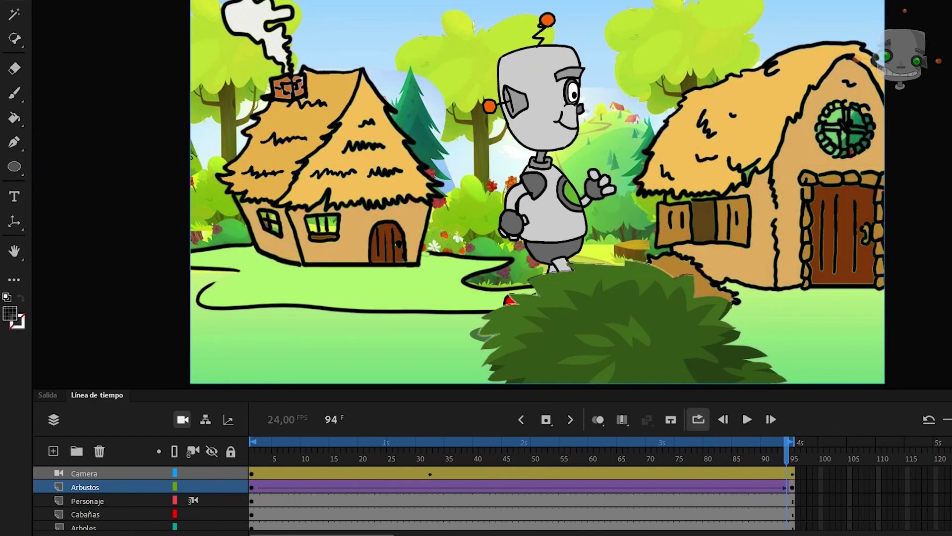
key(Return)
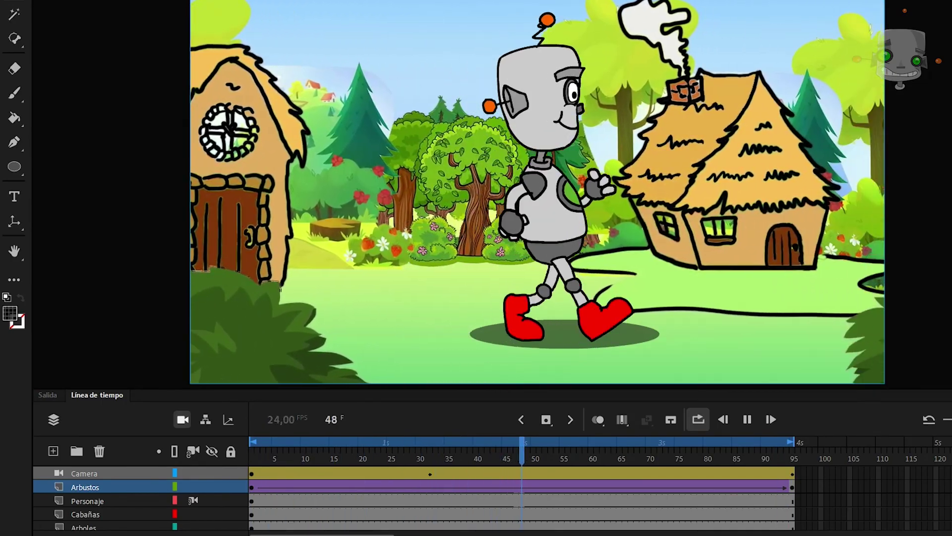
- Stop the playback and add a keyframe at frame 95 on the Arboles layer
key(Return)
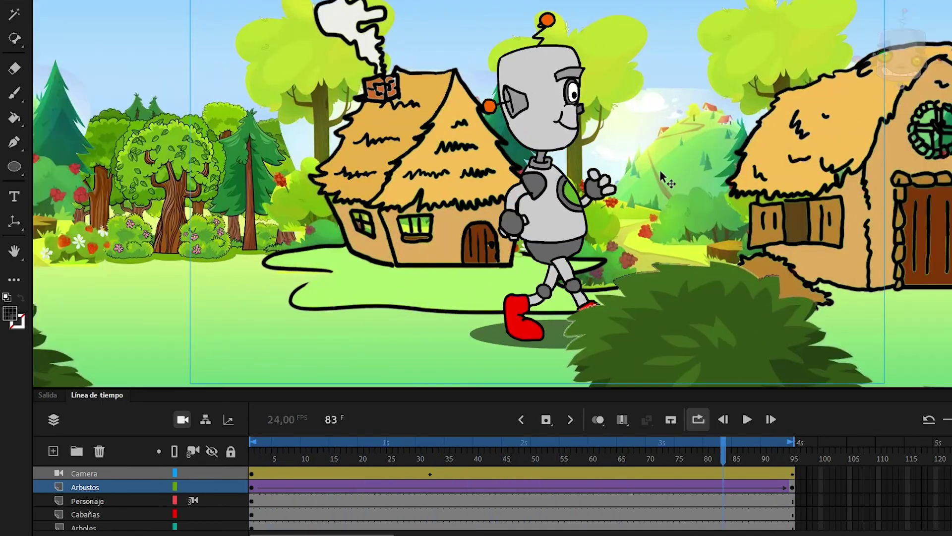
key(ctrl+minus)
scroll(128, 519, down, 2)
click(287, 500)
key(Return)
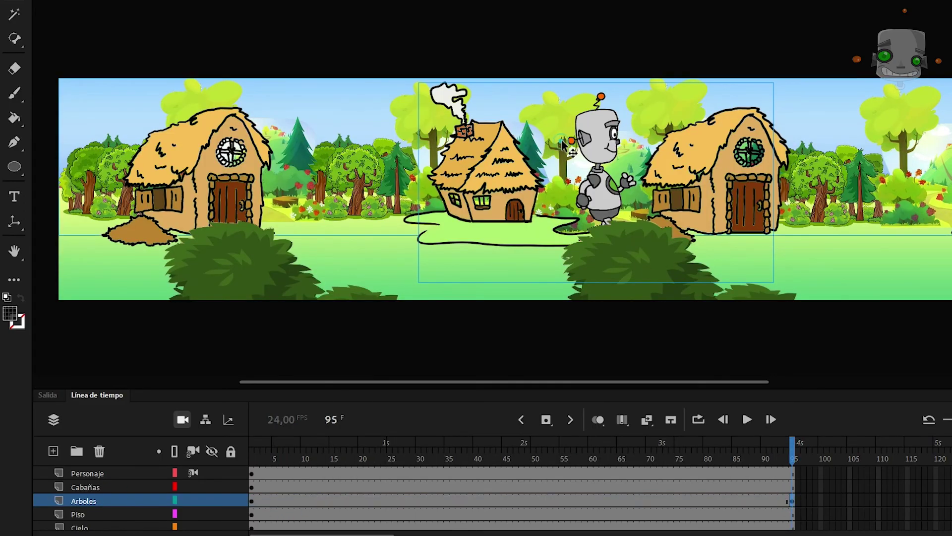
- Shift the trees slightly to the right on the Arboles keyframe at frame 95 and join it to frame 1 with a classic tween
click(212, 488)
click(212, 487)
click(113, 500)
key(q)
key(shift+Left)
key(shift+Left)
key(shift+Right)
key(shift+Right)
key(shift+Right)
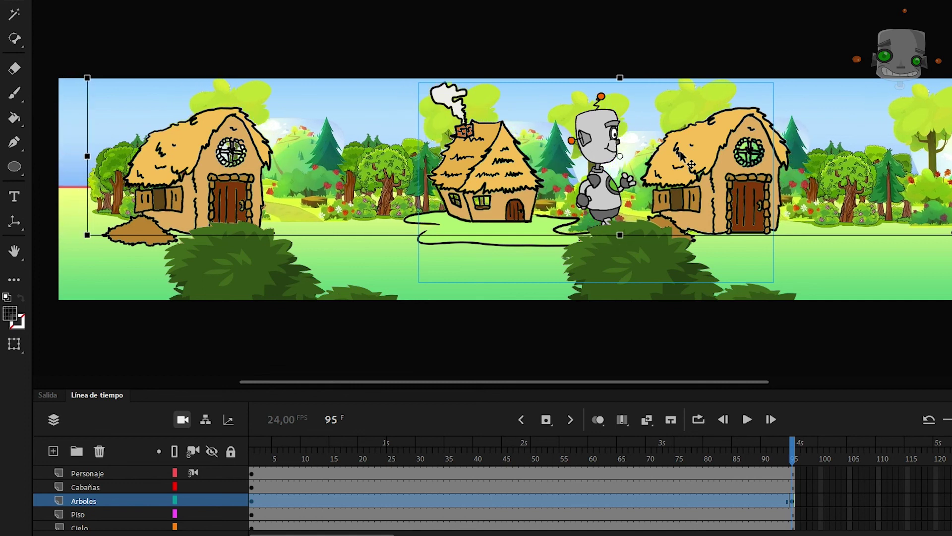
right_click(554, 501)
click(612, 136)
- Play the animation from the first frame and loop it over the whole timeline to check the trees' movement
click(254, 452)
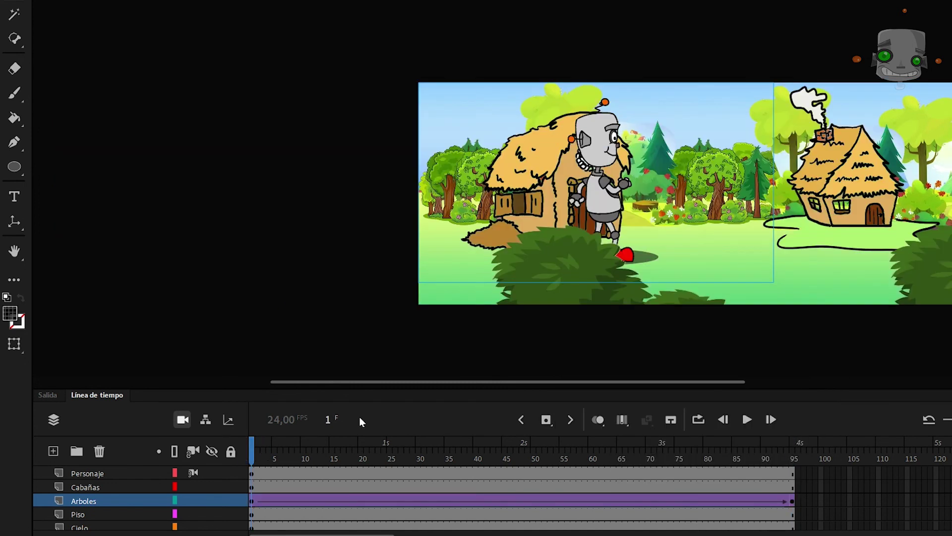
click(911, 0)
click(943, 0)
click(943, 0)
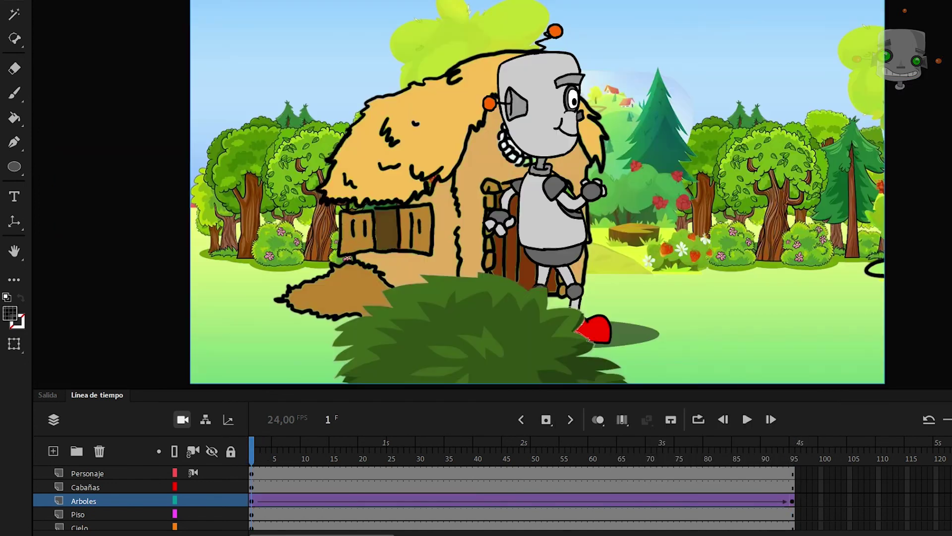
key(Return)
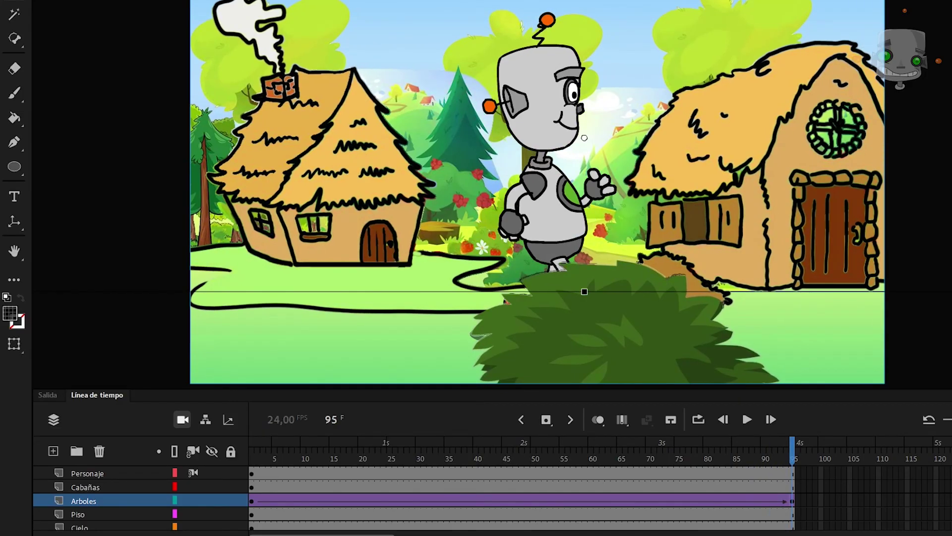
click(697, 419)
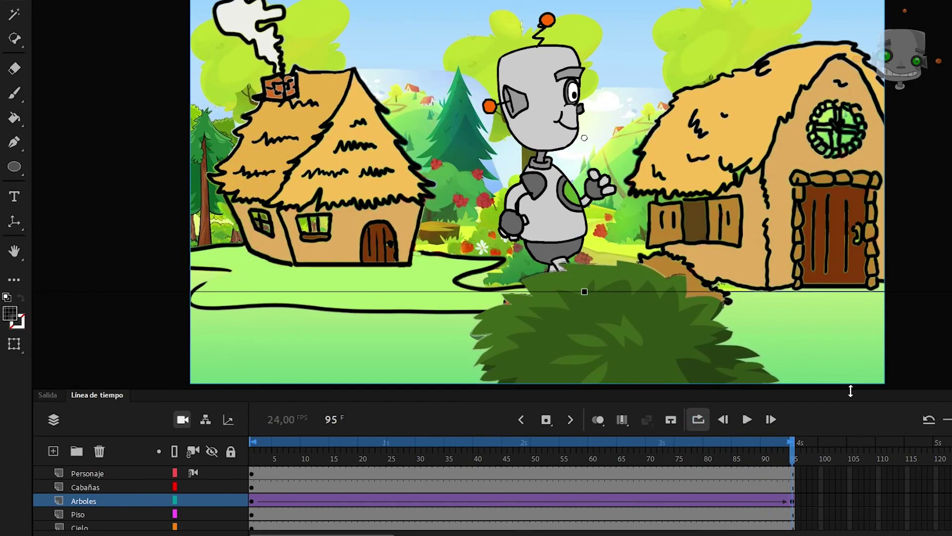
key(Return)
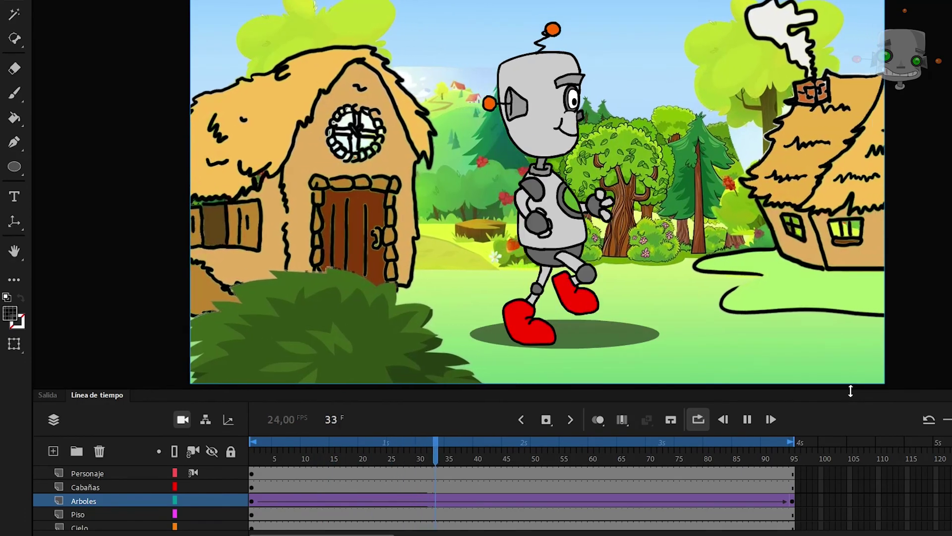